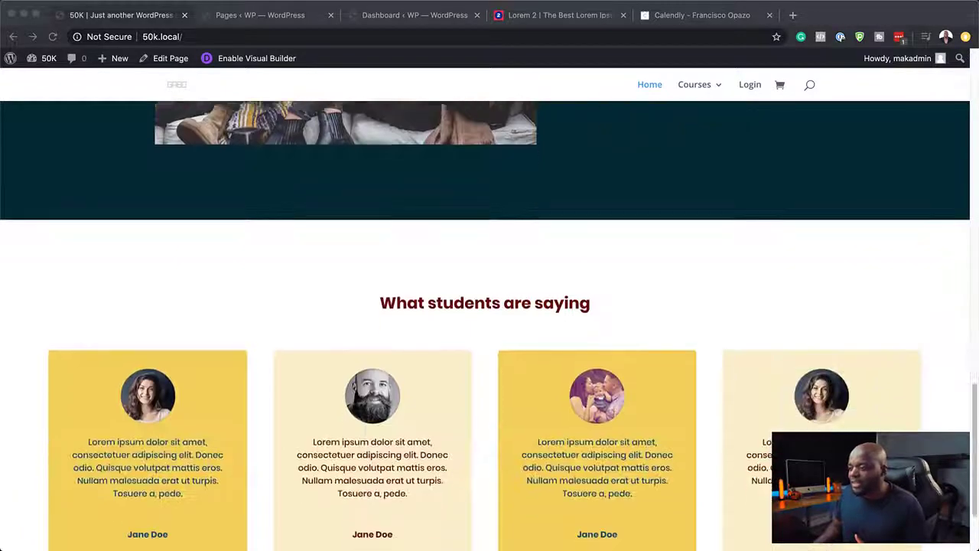
scroll(490, 321, up, 10)
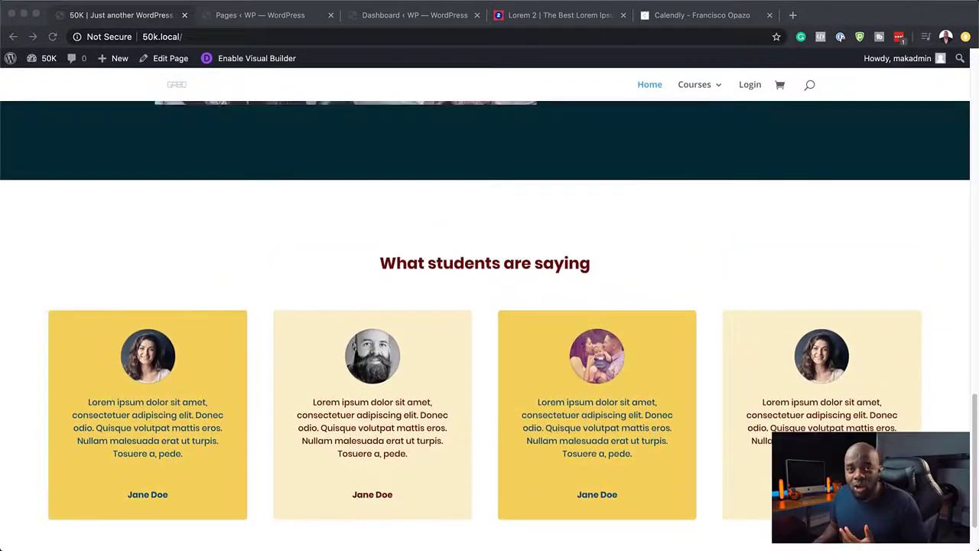
scroll(490, 322, up, 2)
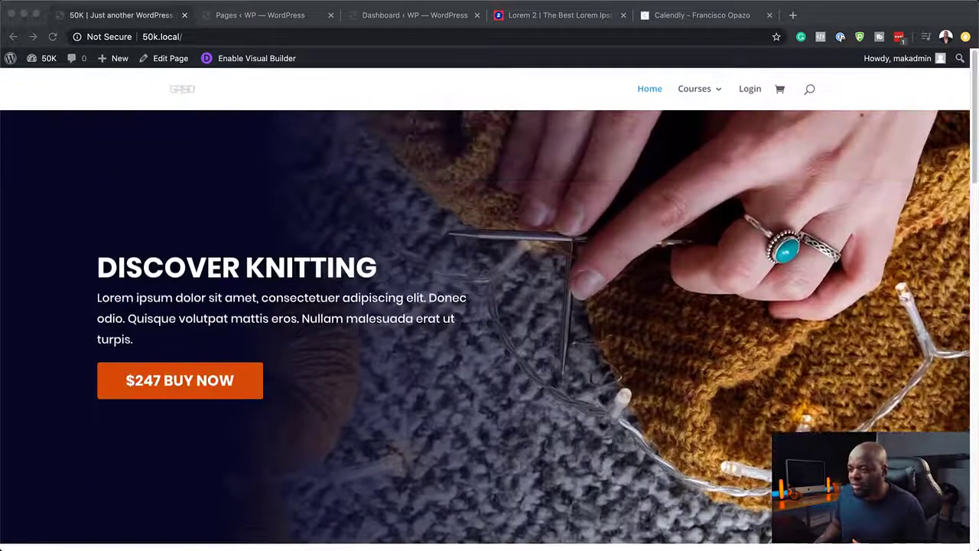
click(214, 188)
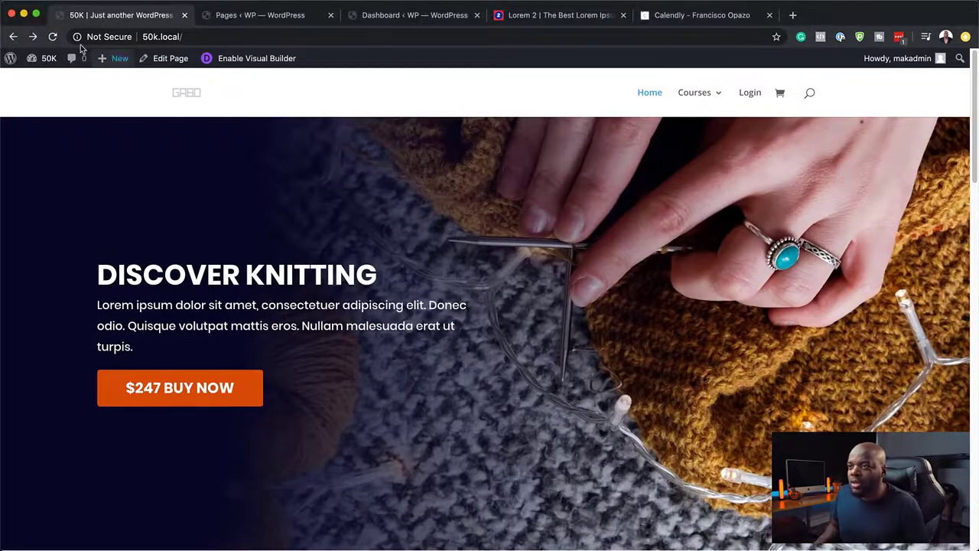
Open the site's WordPress dashboard and go to the General Settings of CartFlows
mouse_move(54, 58)
click(57, 82)
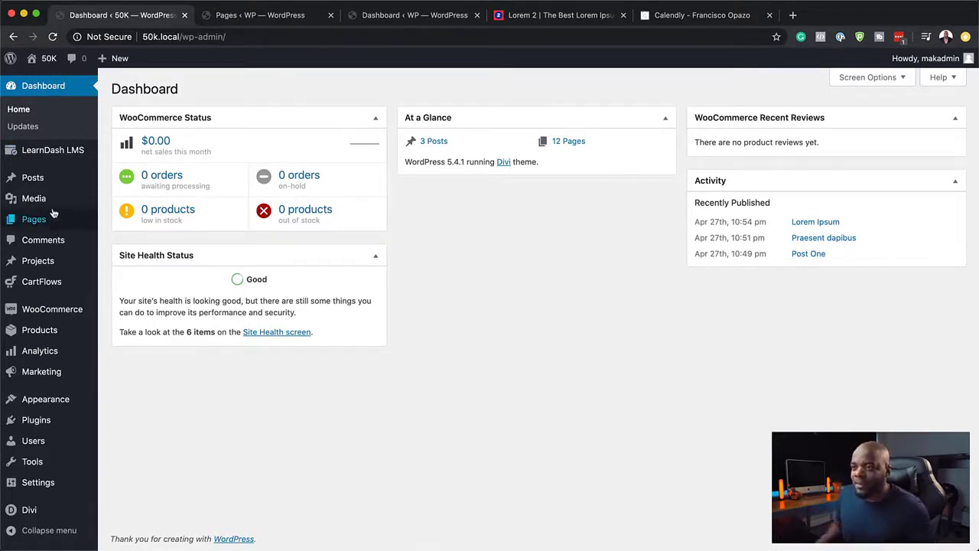
mouse_move(29, 286)
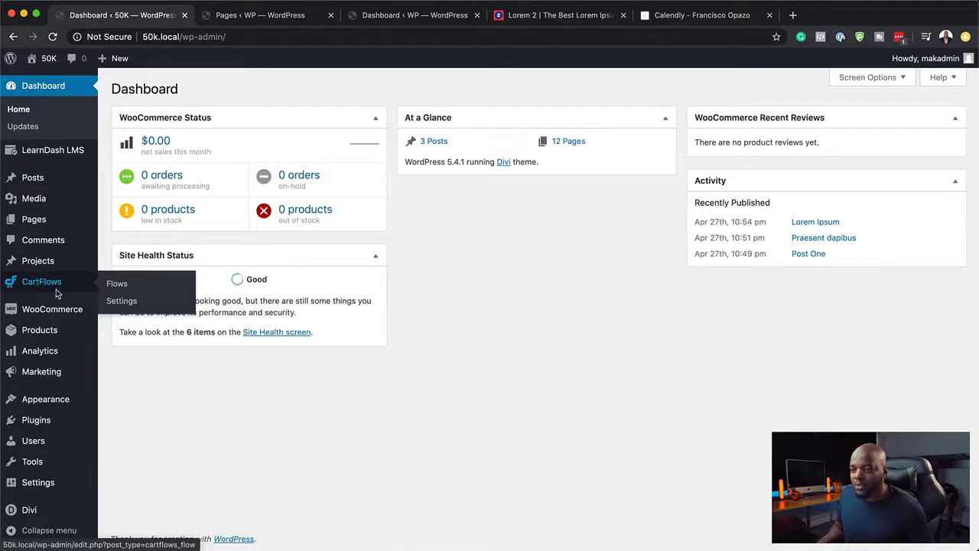
click(121, 301)
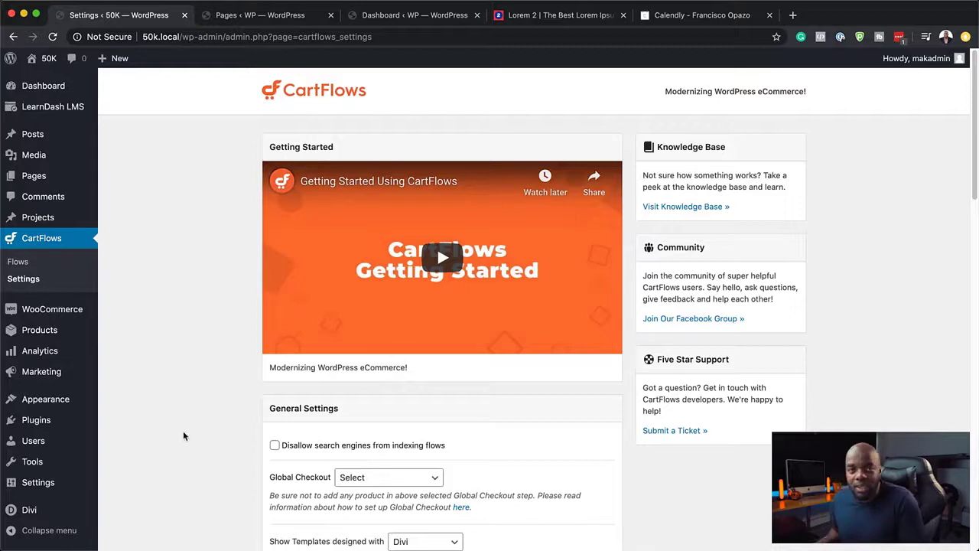
scroll(182, 421, down, 1)
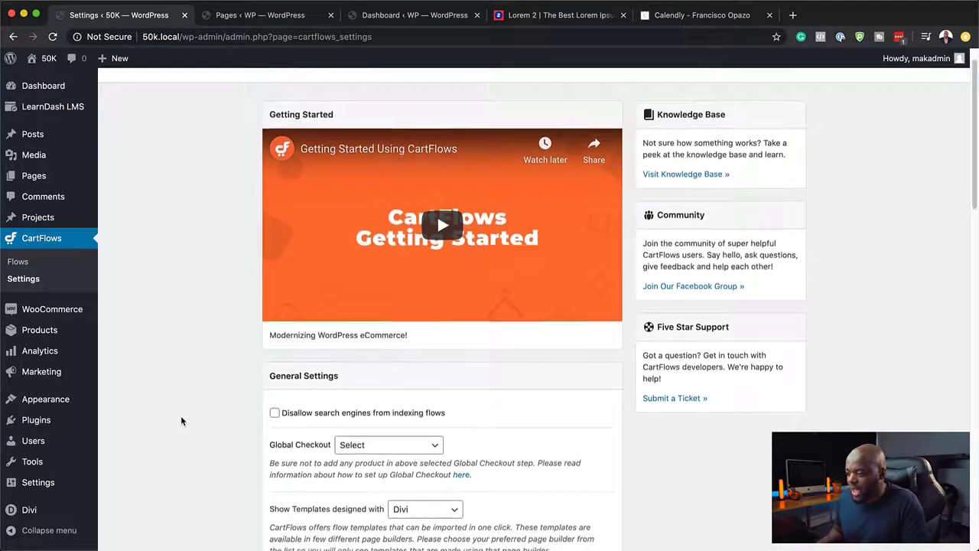
scroll(182, 419, down, 5)
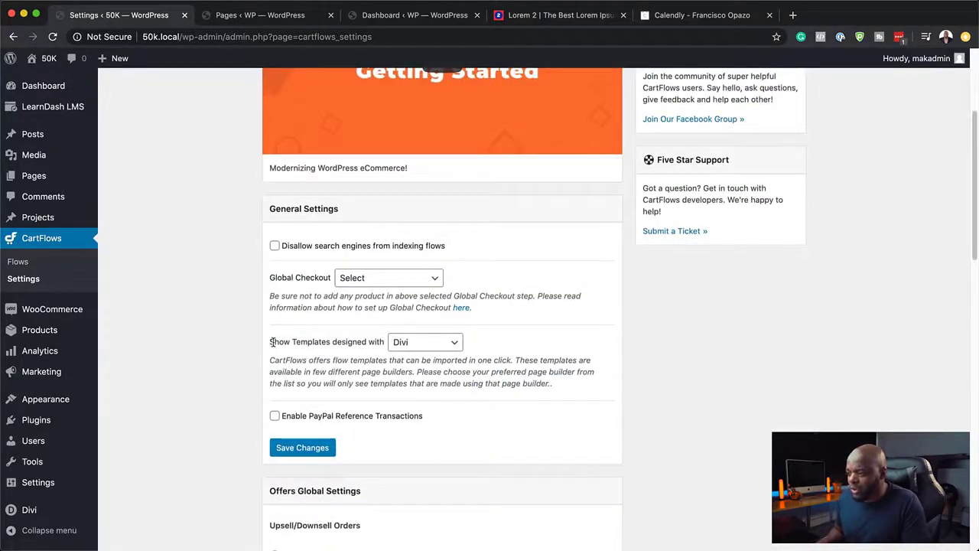
Review the page builder choices for the templates CartFlows shows, leaving Divi selected
drag(270, 344, 384, 343)
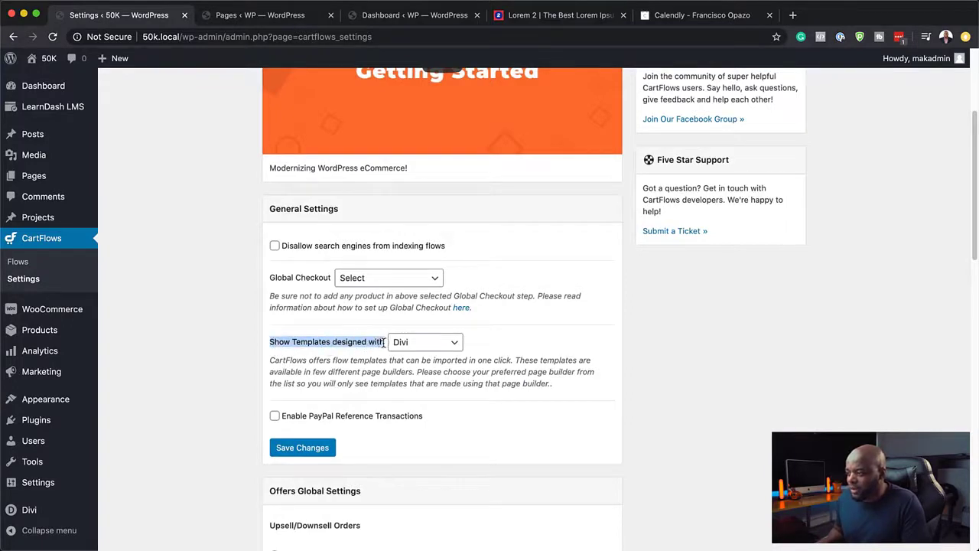
click(457, 345)
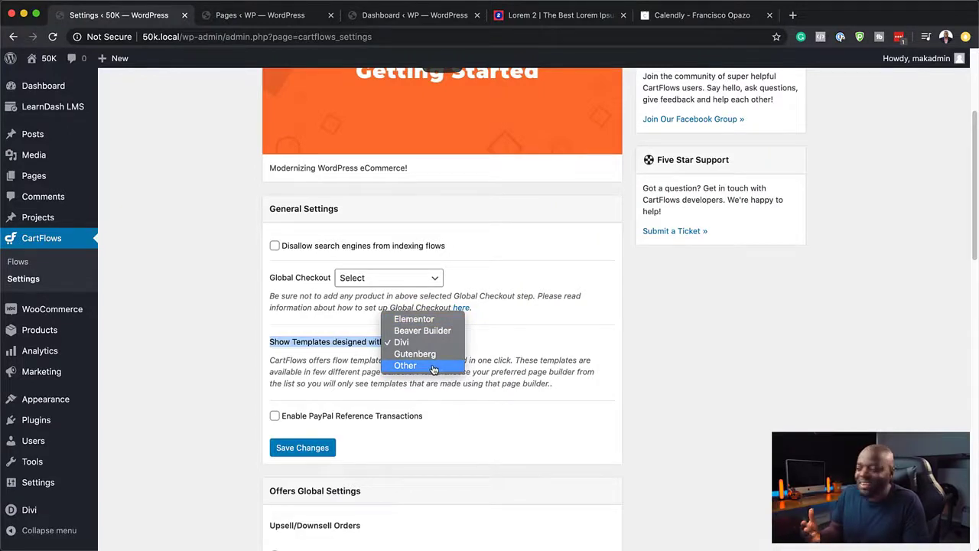
click(504, 349)
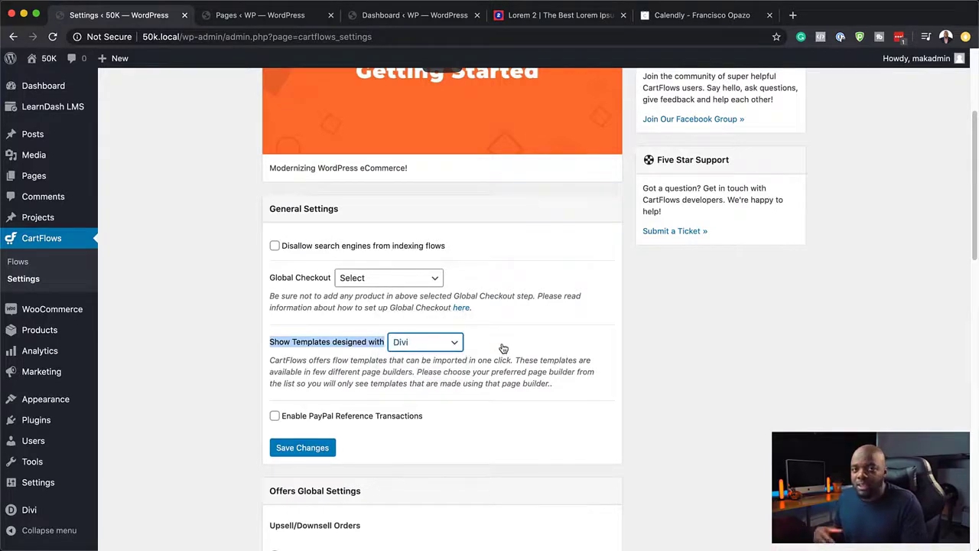
click(413, 350)
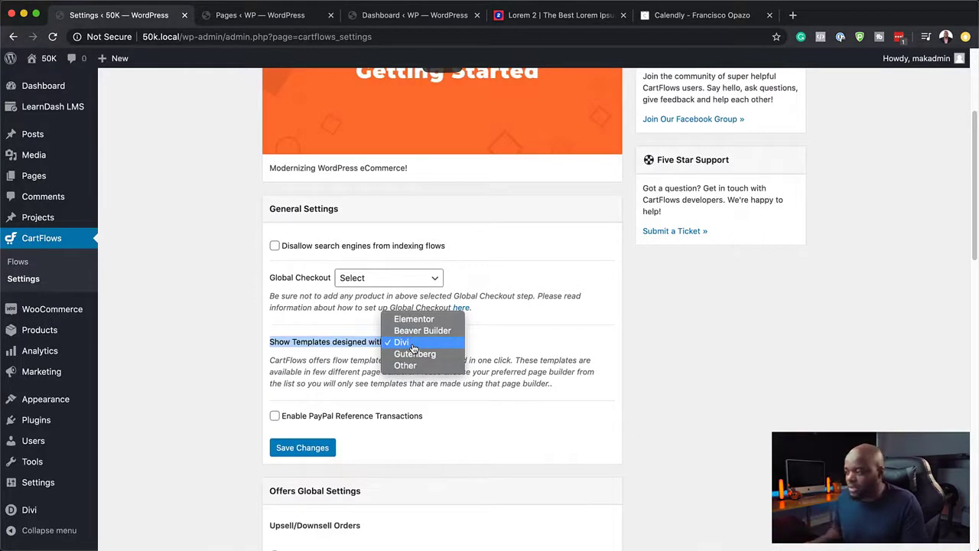
click(500, 339)
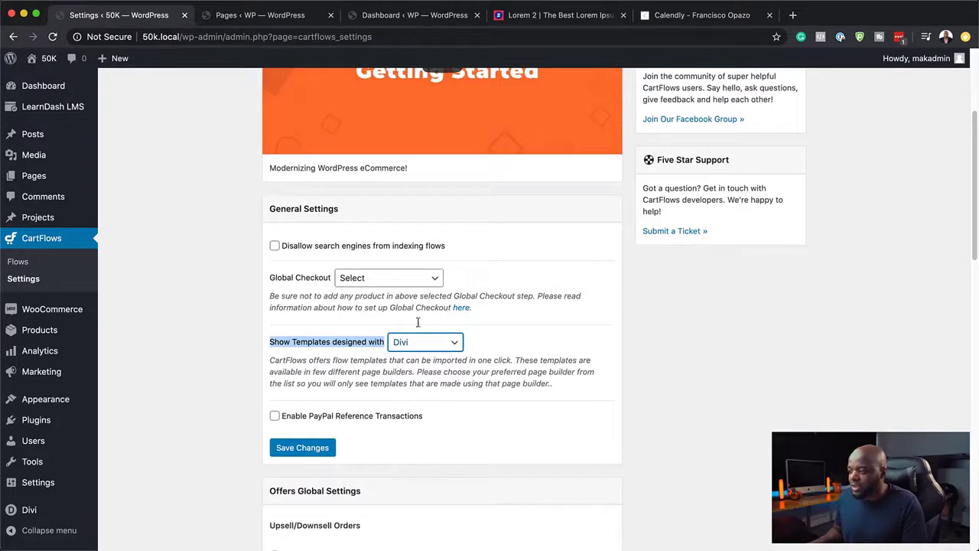
Set the CartFlows global checkout to Checkout (Woo) (#581) and save the general settings
click(366, 280)
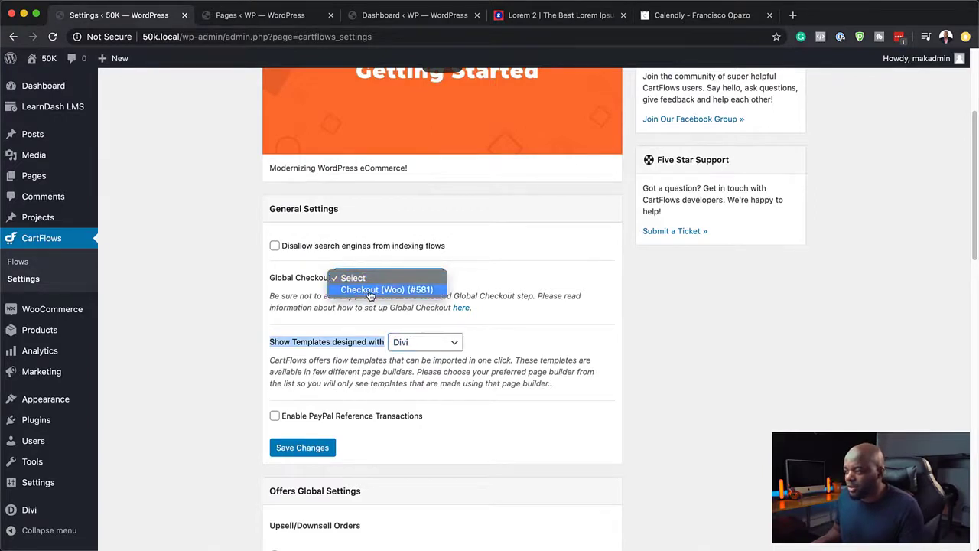
click(369, 291)
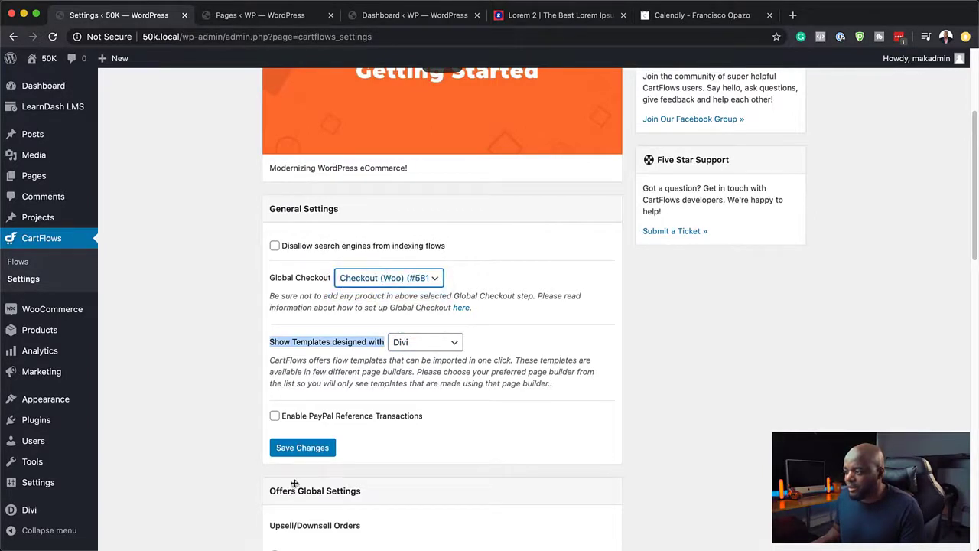
click(310, 451)
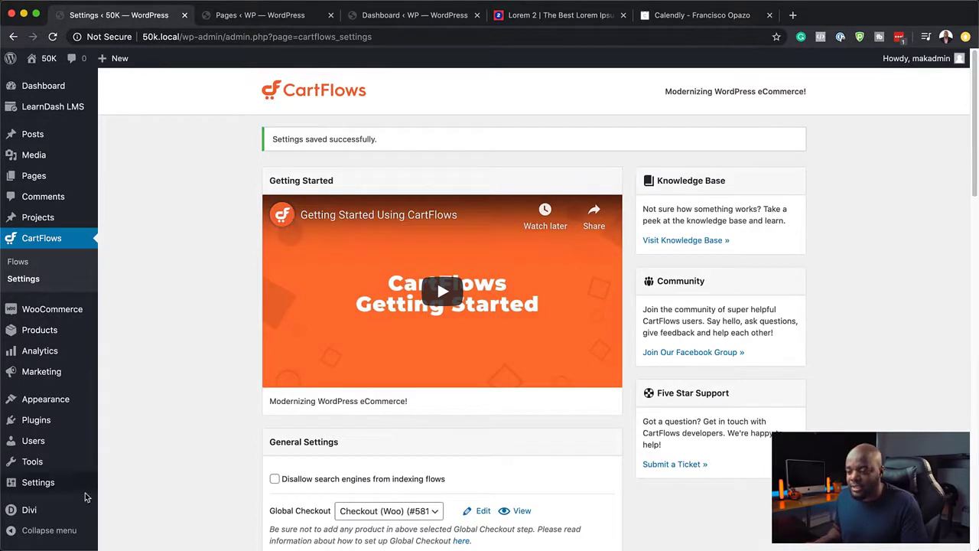
Check in the Divi theme options which post types have the Divi Builder enabled
mouse_move(23, 512)
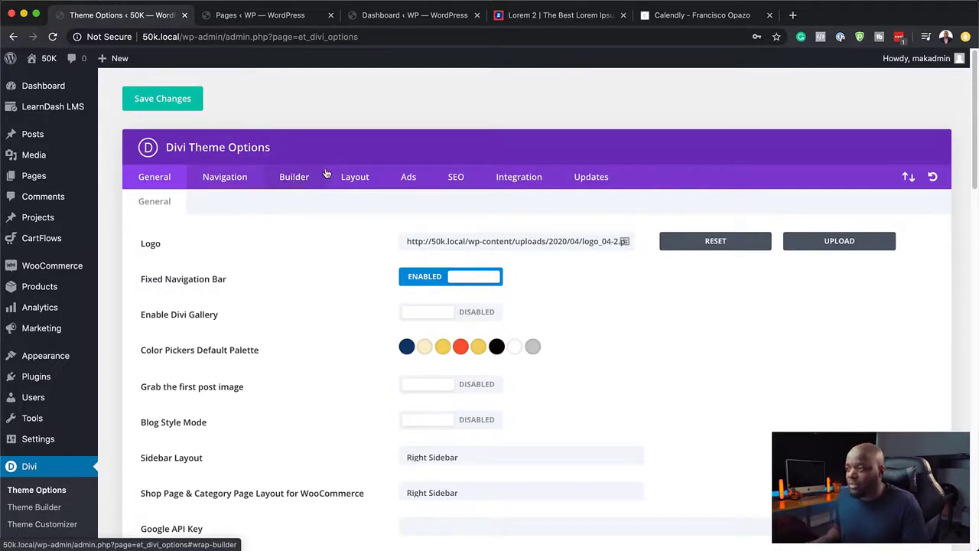
click(290, 183)
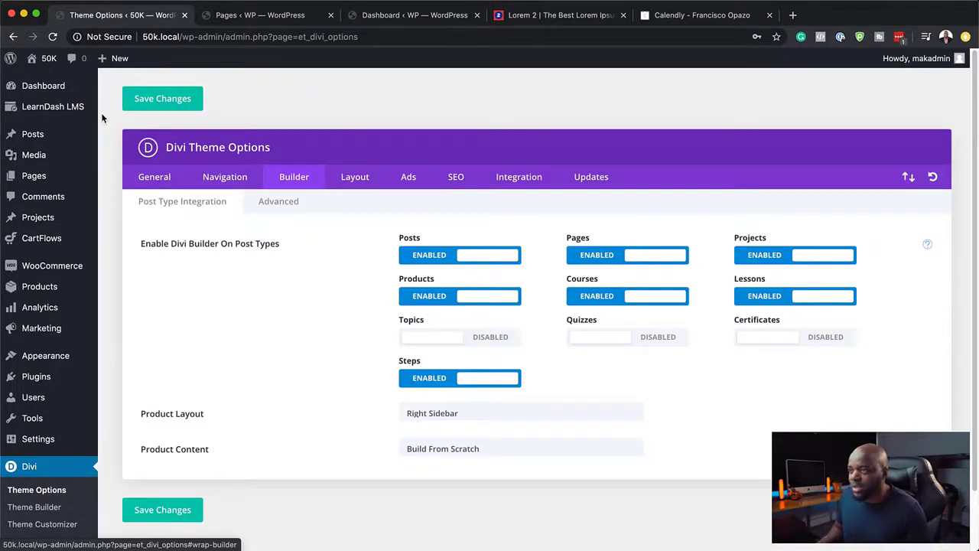
mouse_move(93, 356)
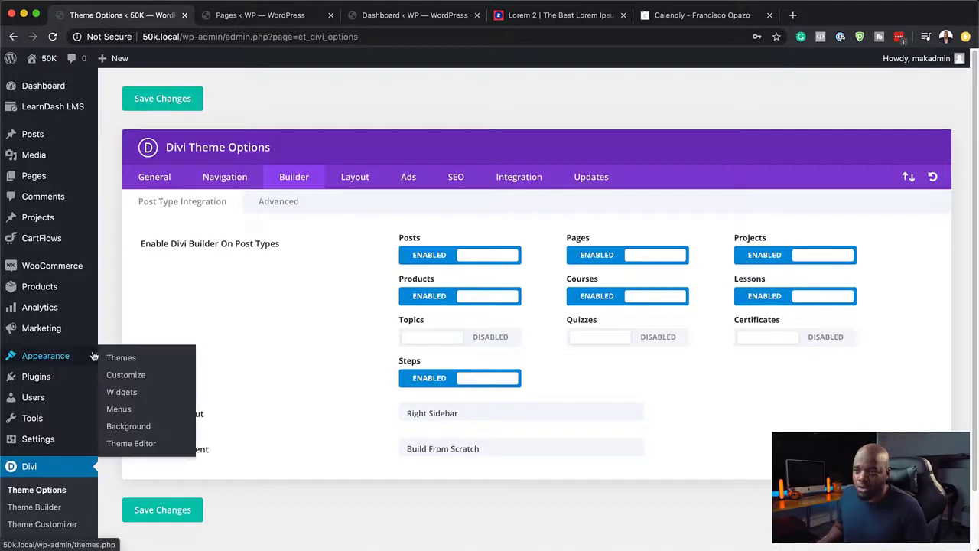
Open the list of flows in CartFlows
mouse_move(55, 249)
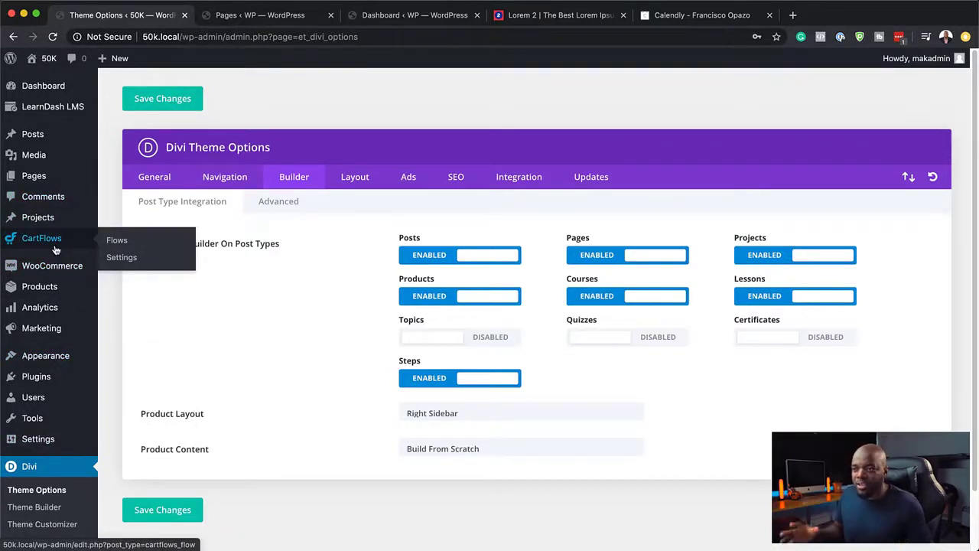
click(117, 241)
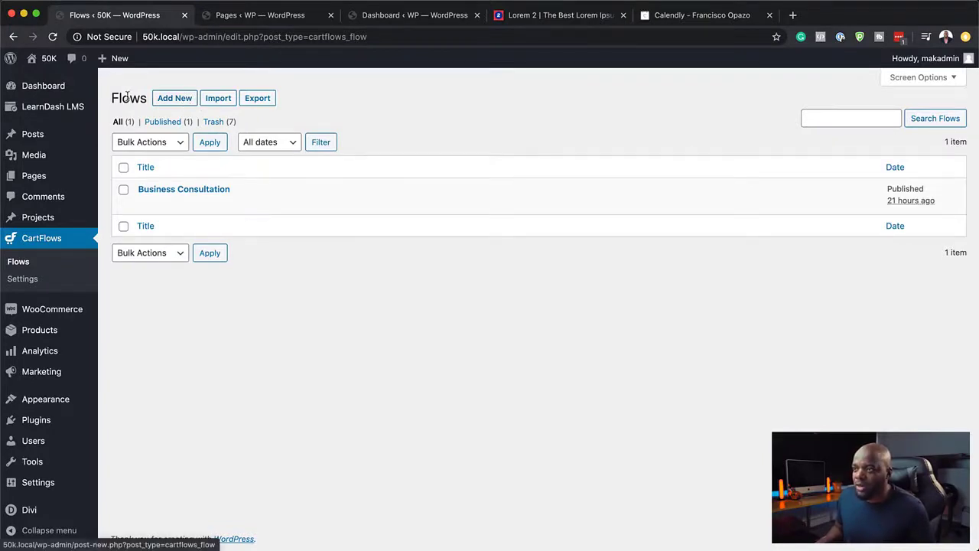
drag(112, 97, 148, 101)
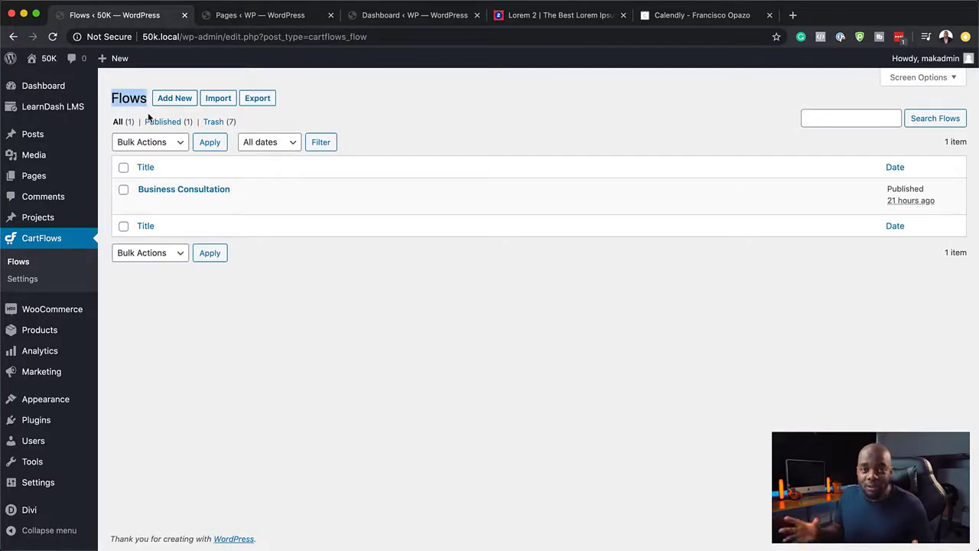
click(327, 119)
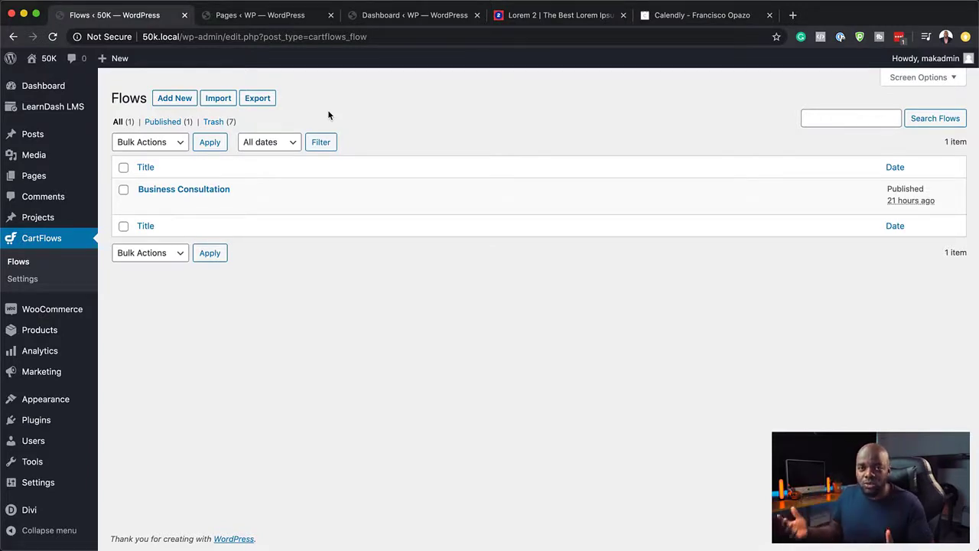
Add a new flow by importing the ready-made Download eBook template from the Flows Library
click(176, 100)
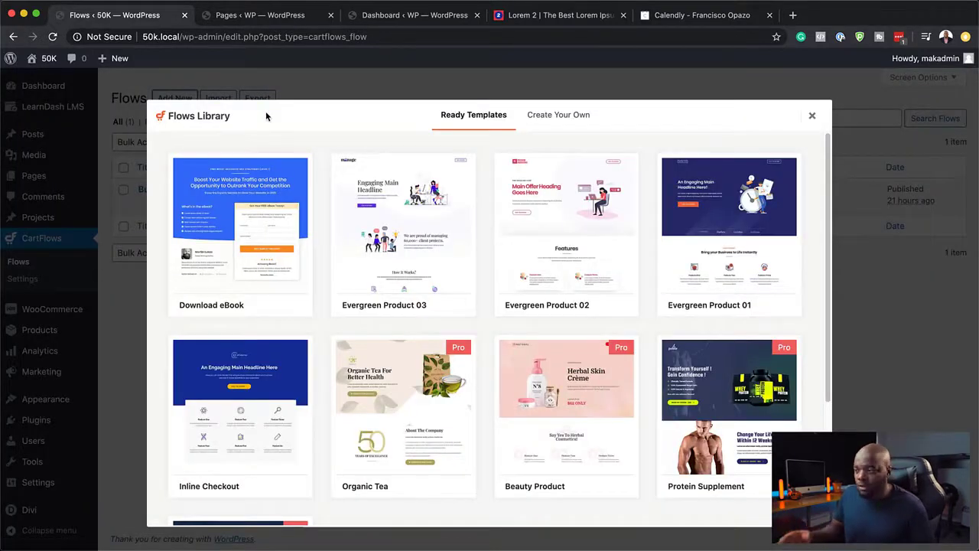
mouse_move(351, 224)
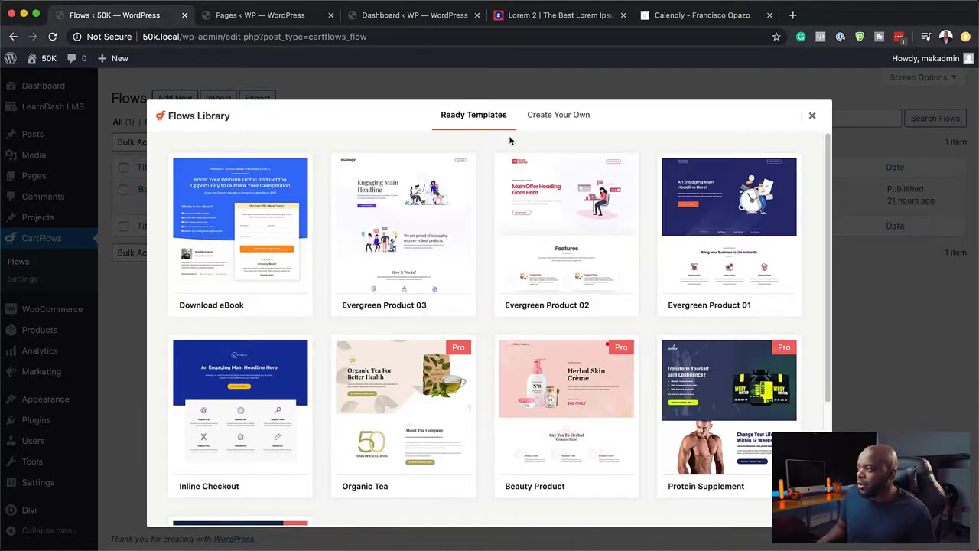
mouse_move(753, 251)
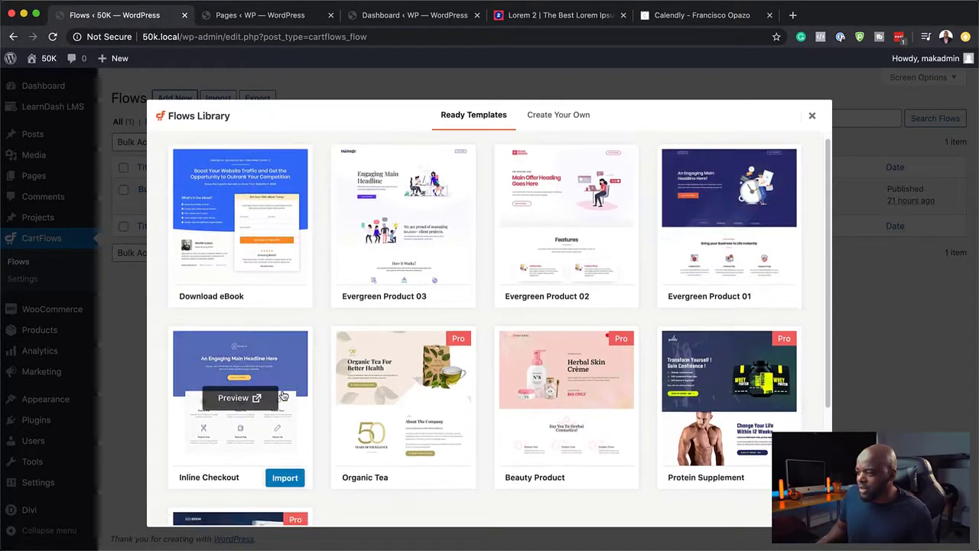
scroll(253, 402, down, 5)
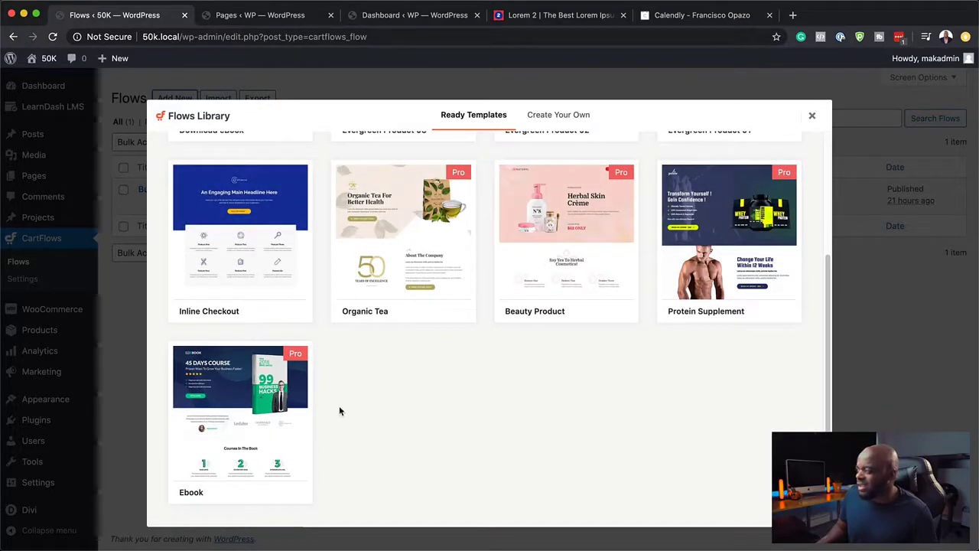
scroll(339, 406, up, 5)
mouse_move(258, 228)
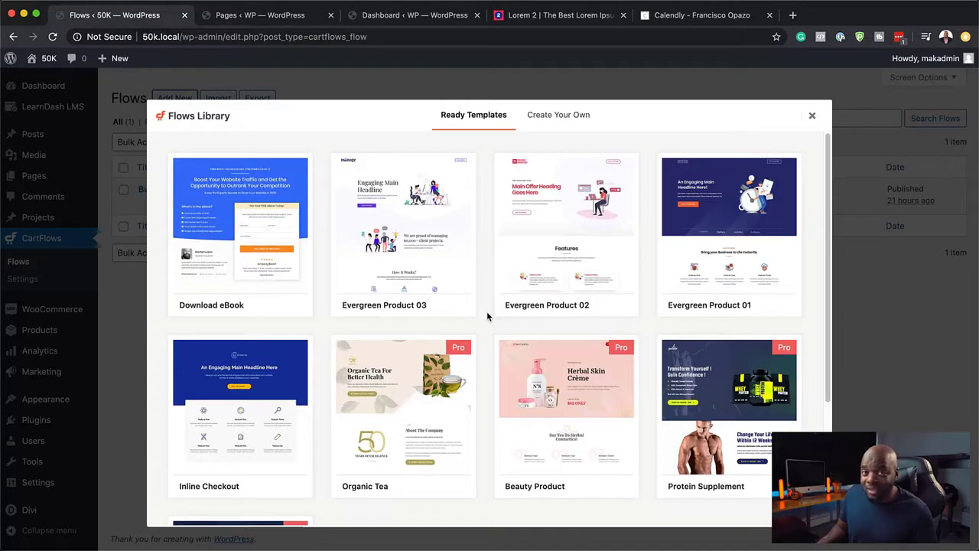
mouse_move(235, 249)
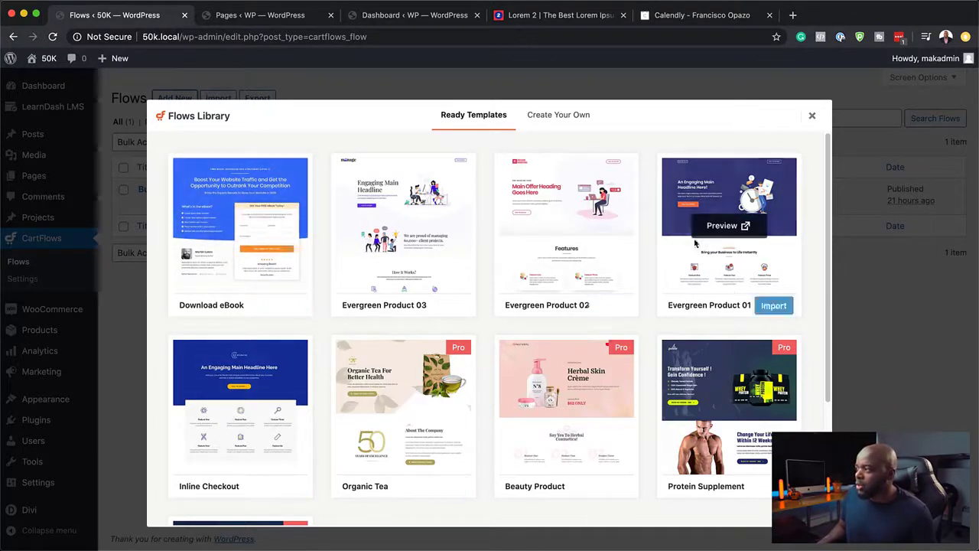
mouse_move(285, 306)
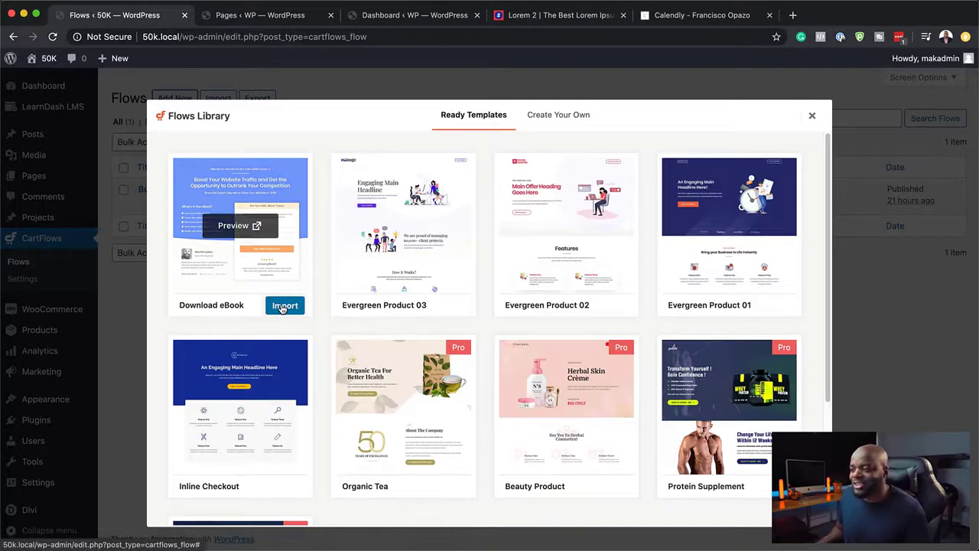
click(284, 307)
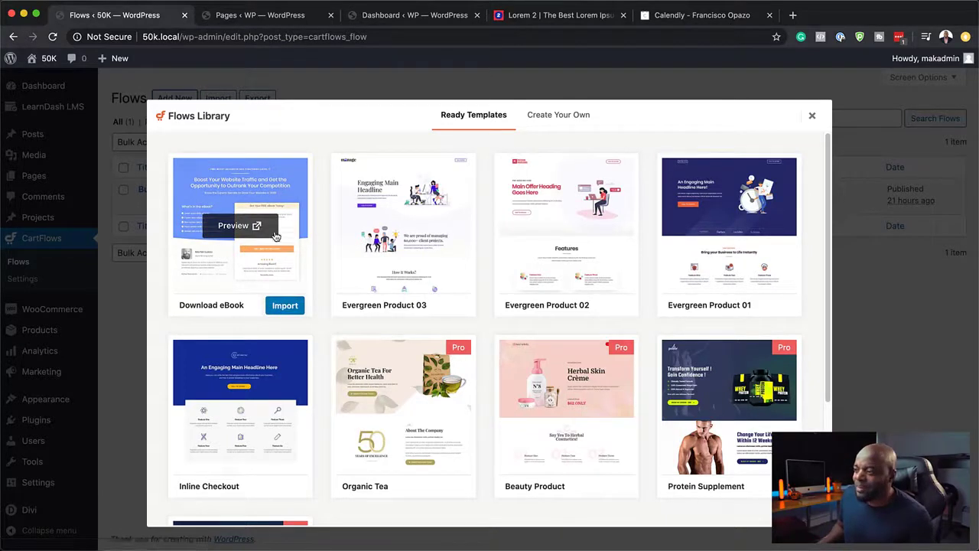
click(285, 306)
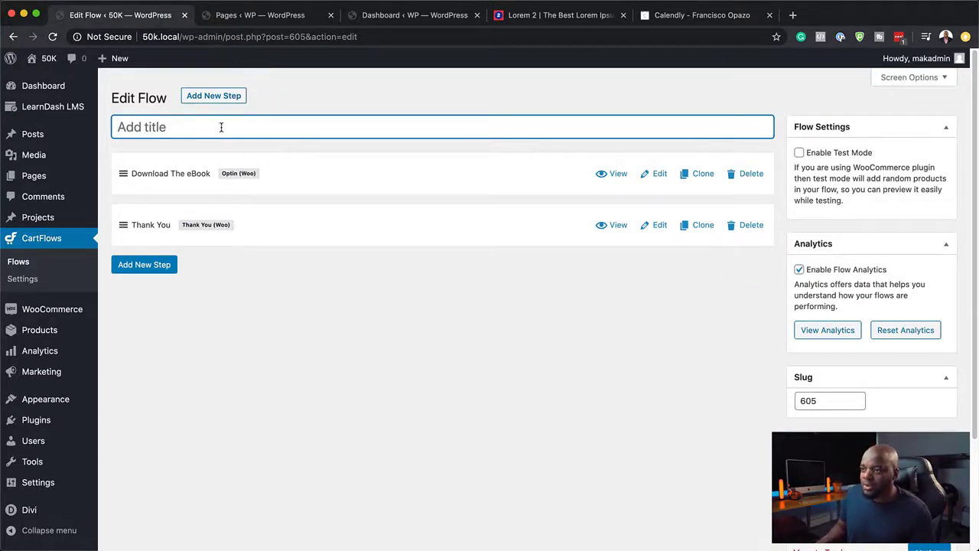
Title the imported flow "Free Ebook" and update it
text(F)
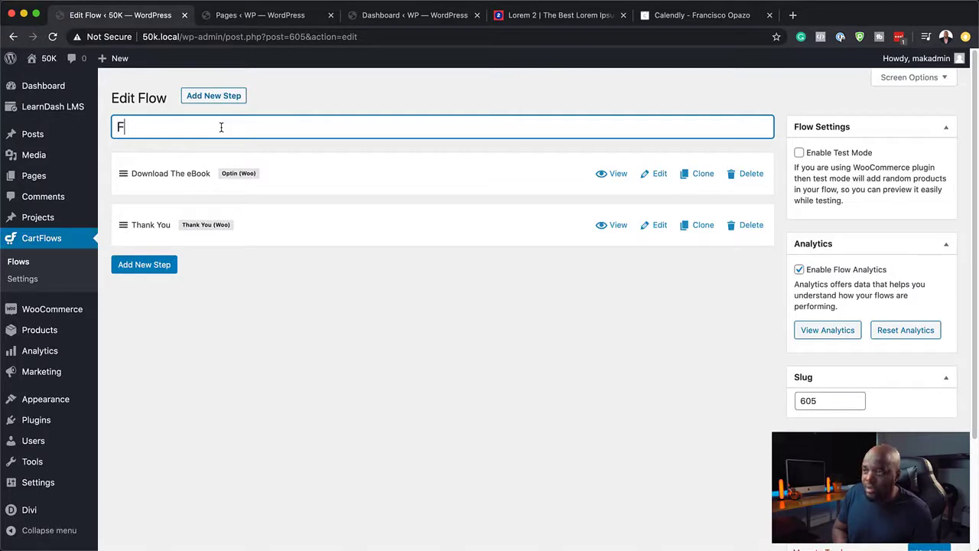
text(ree Ebook)
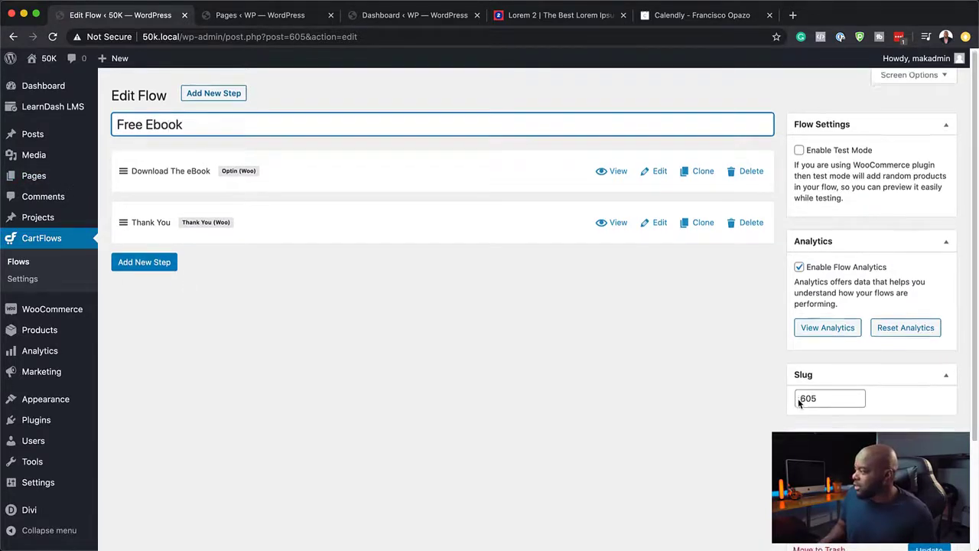
scroll(801, 400, down, 2)
click(926, 470)
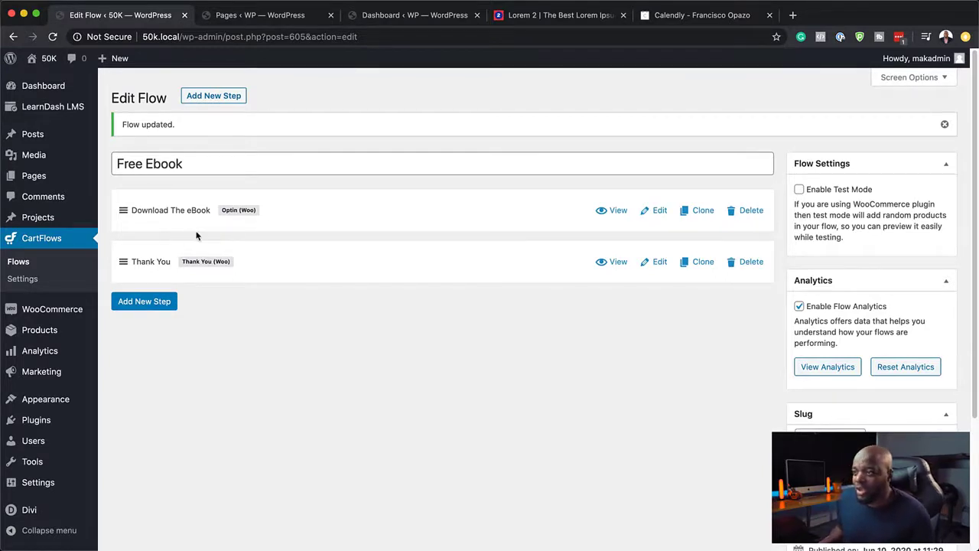
Preview the flow's Download The eBook opt-in page in a separate tab and look through its whole layout
super+click(618, 210)
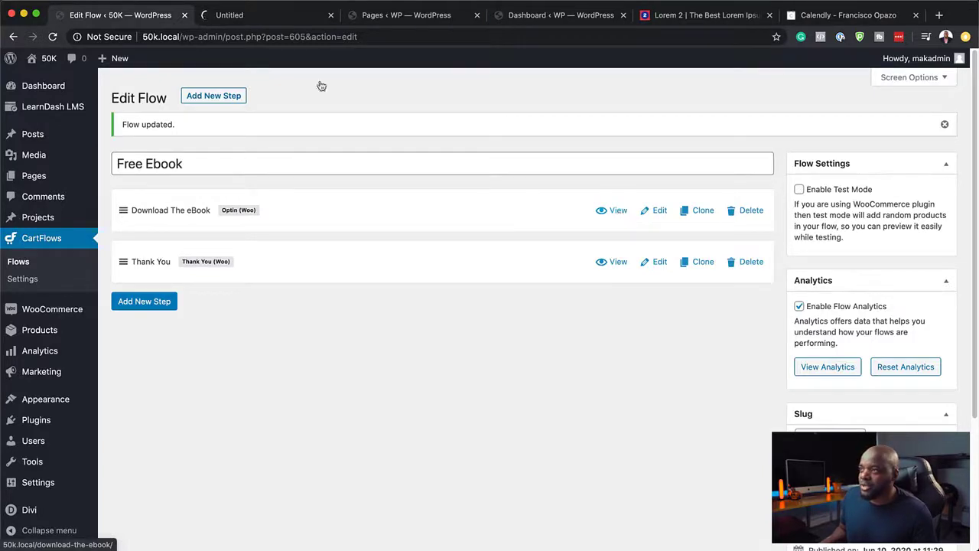
click(244, 19)
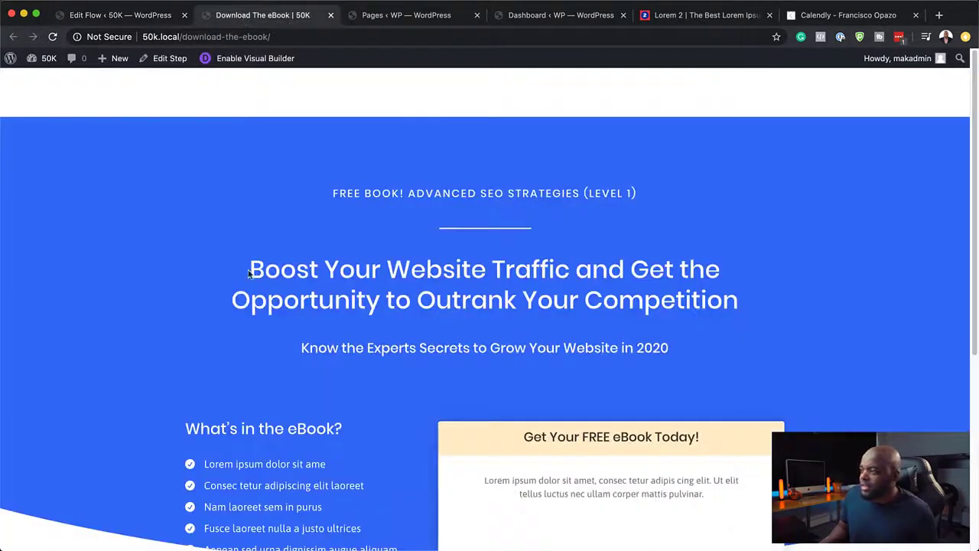
scroll(466, 289, down, 3)
scroll(464, 289, down, 5)
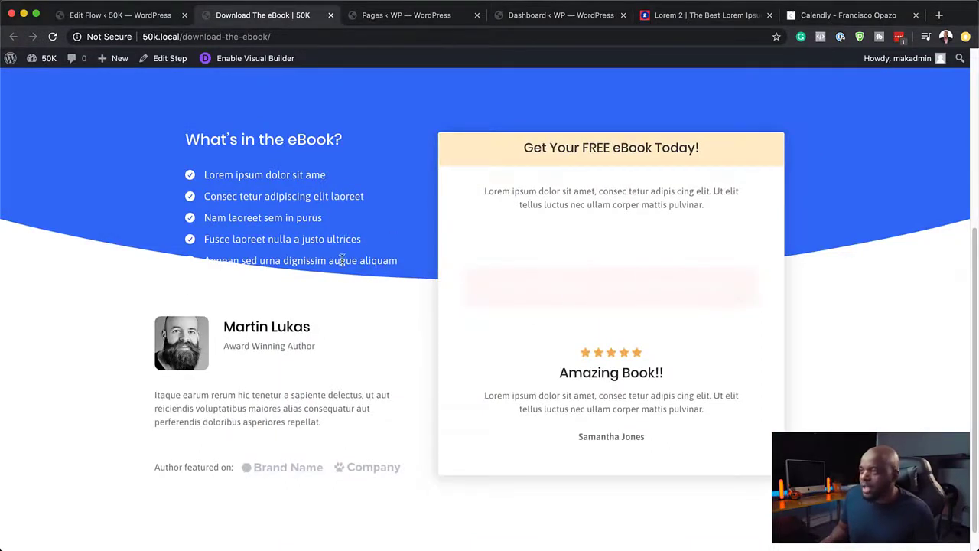
scroll(342, 257, down, 1)
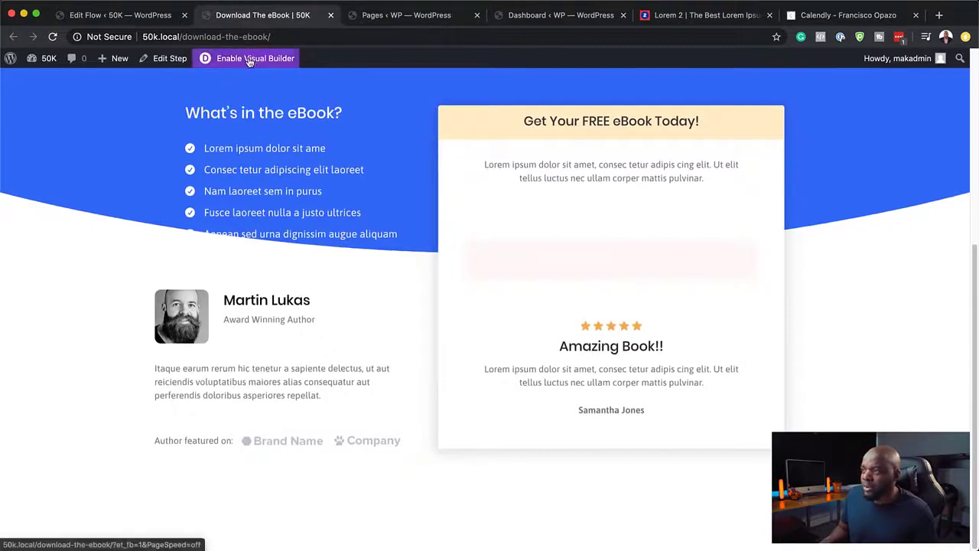
scroll(436, 387, up, 8)
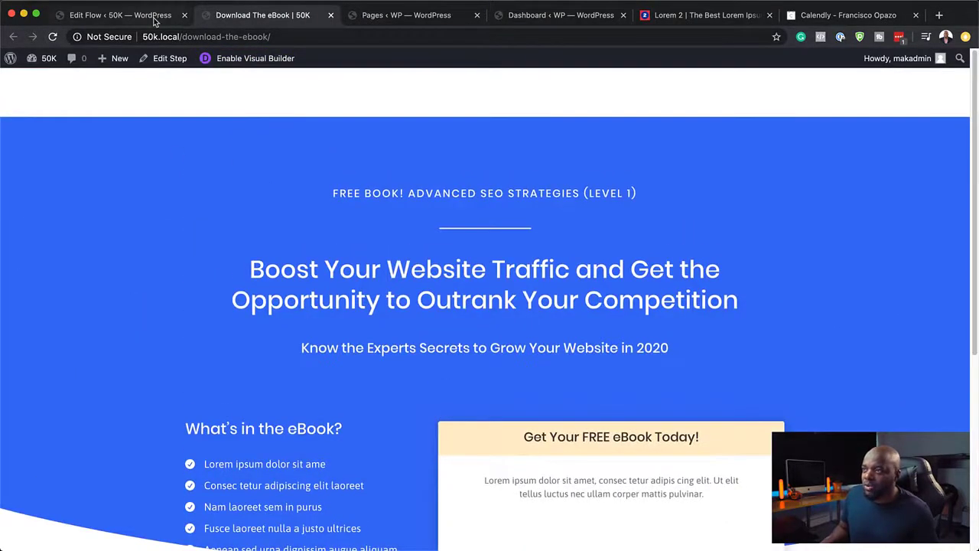
click(331, 15)
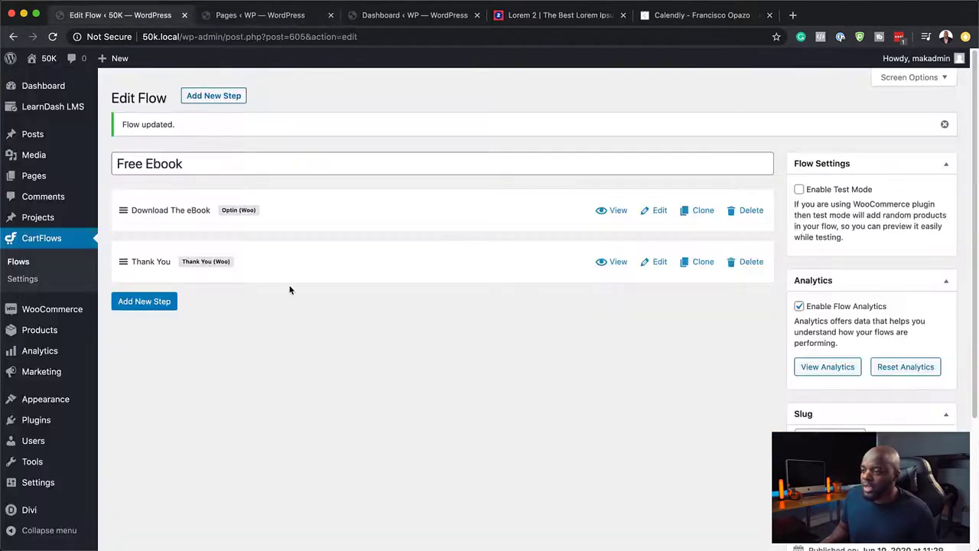
Preview the flow's Thank You page in a separate tab and look through its content down to the social links
click(620, 263)
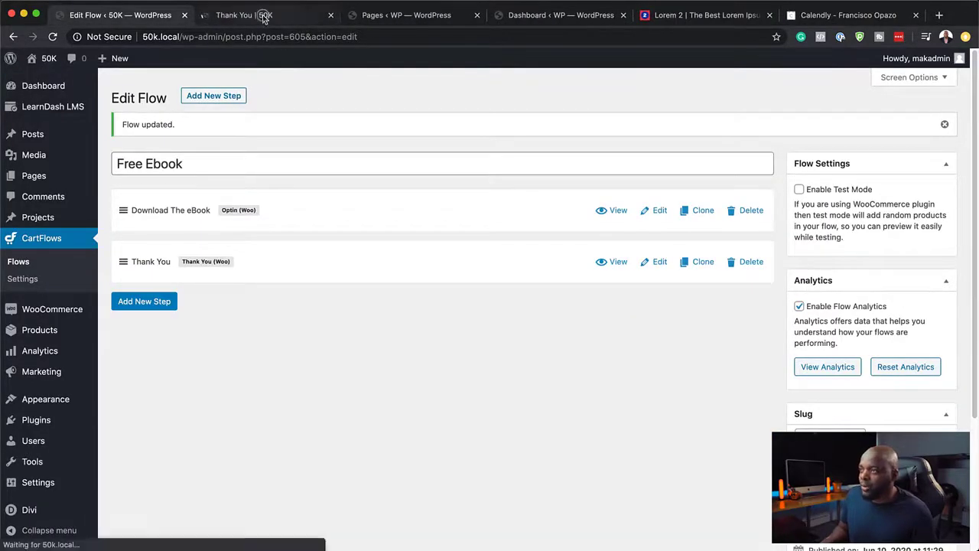
click(264, 16)
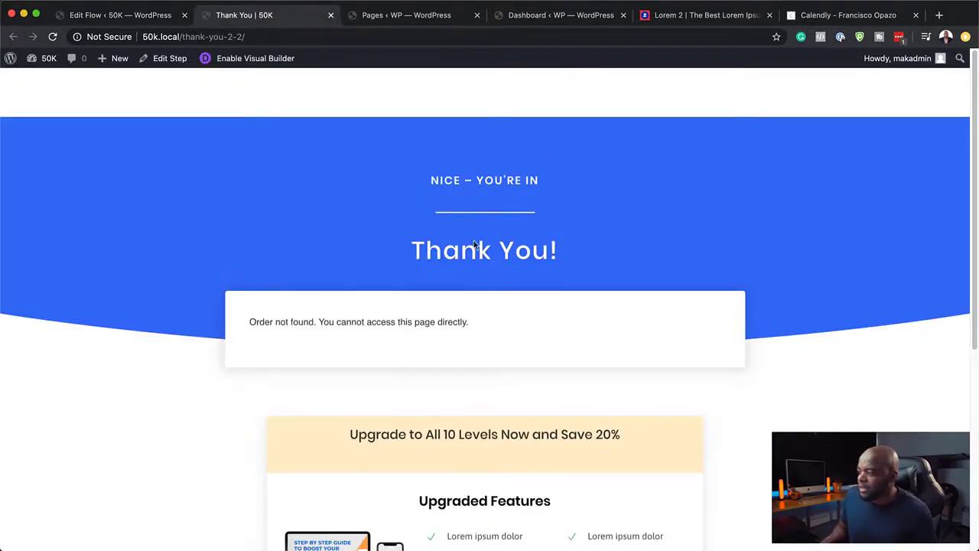
scroll(213, 325, down, 5)
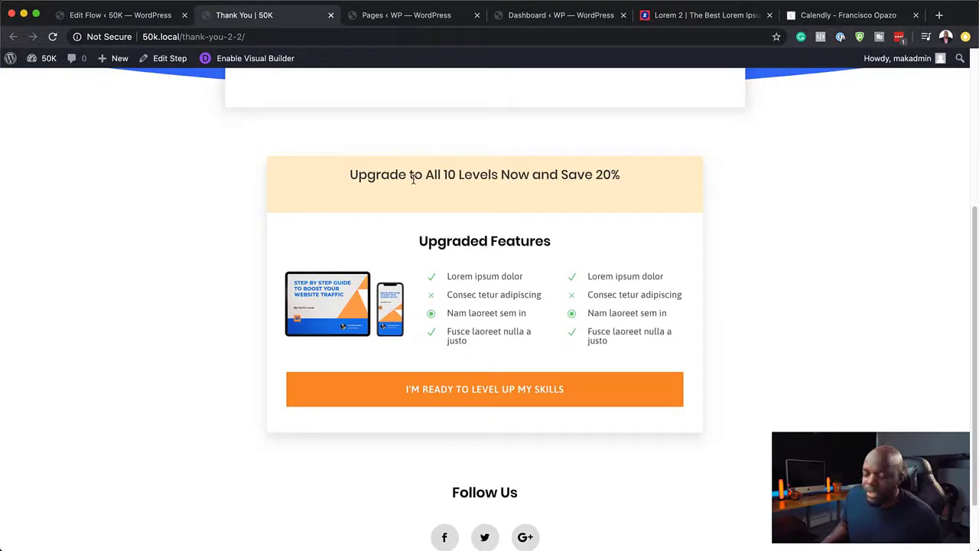
scroll(607, 398, down, 1)
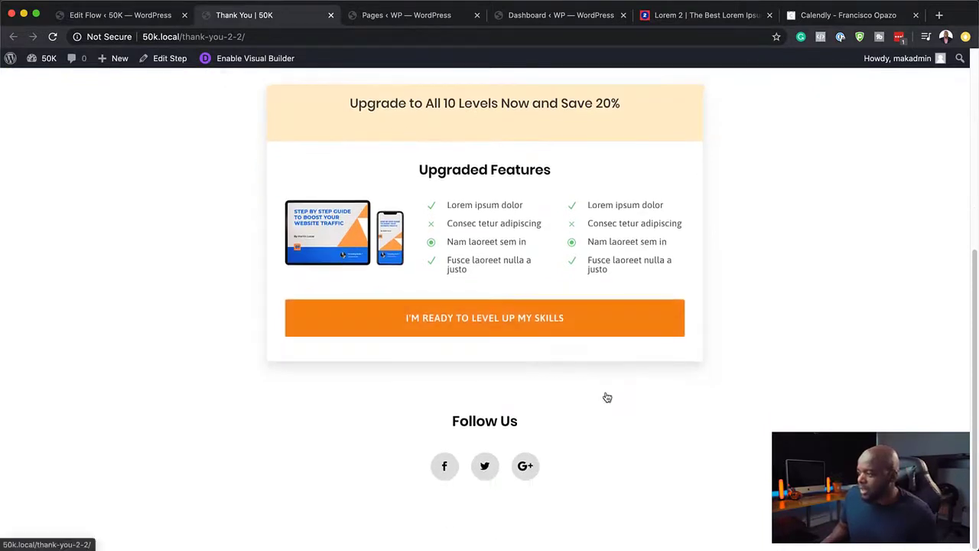
scroll(608, 398, up, 5)
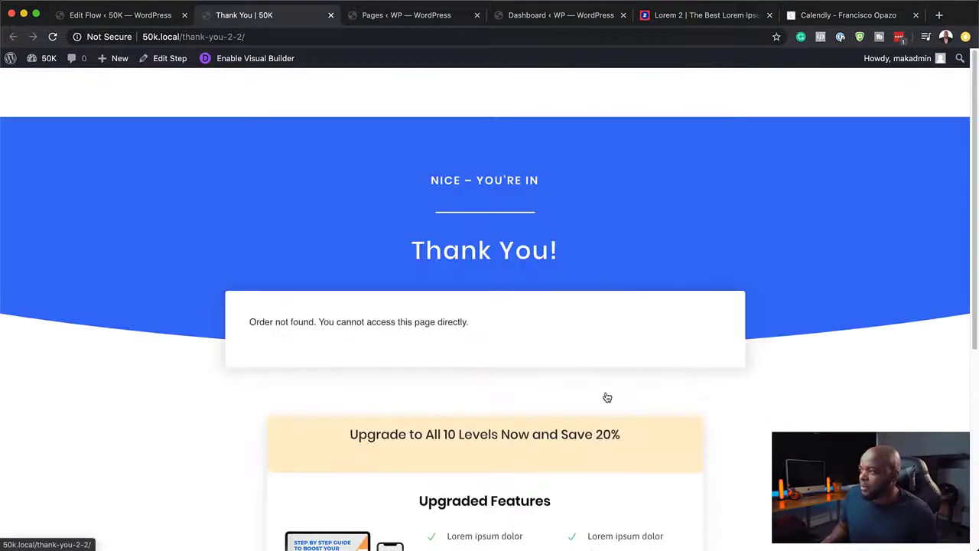
click(330, 15)
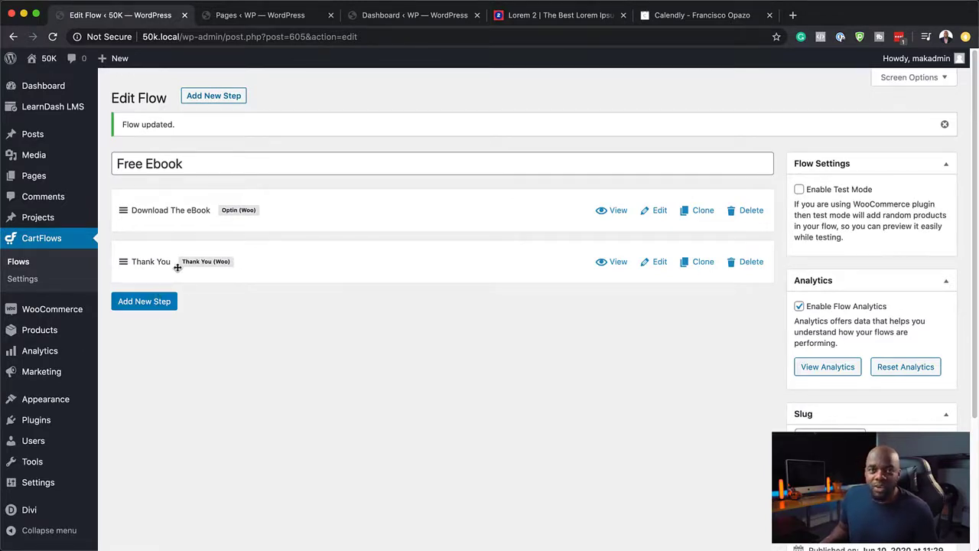
Add a checkout step to the flow by importing the free navy-header Checkout Page template from the Steps Library
click(156, 305)
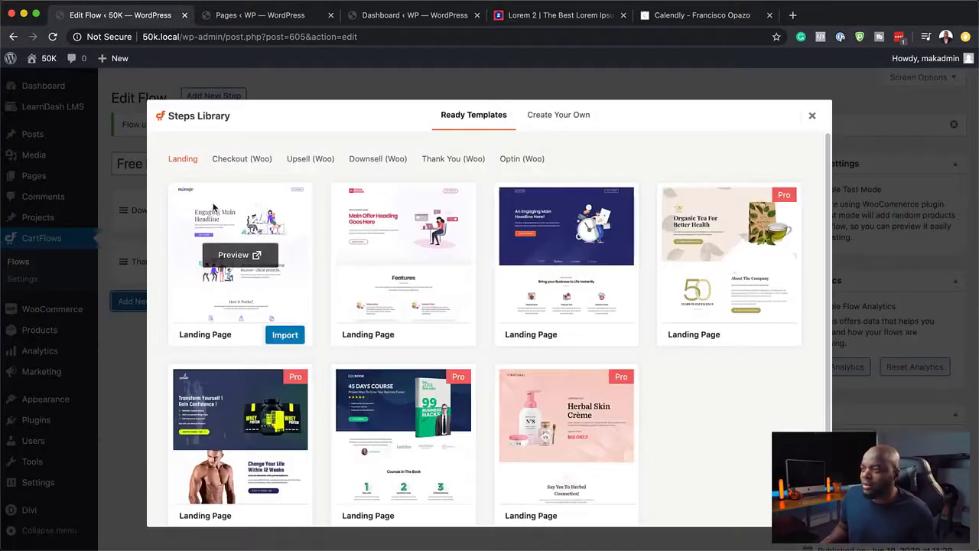
click(237, 163)
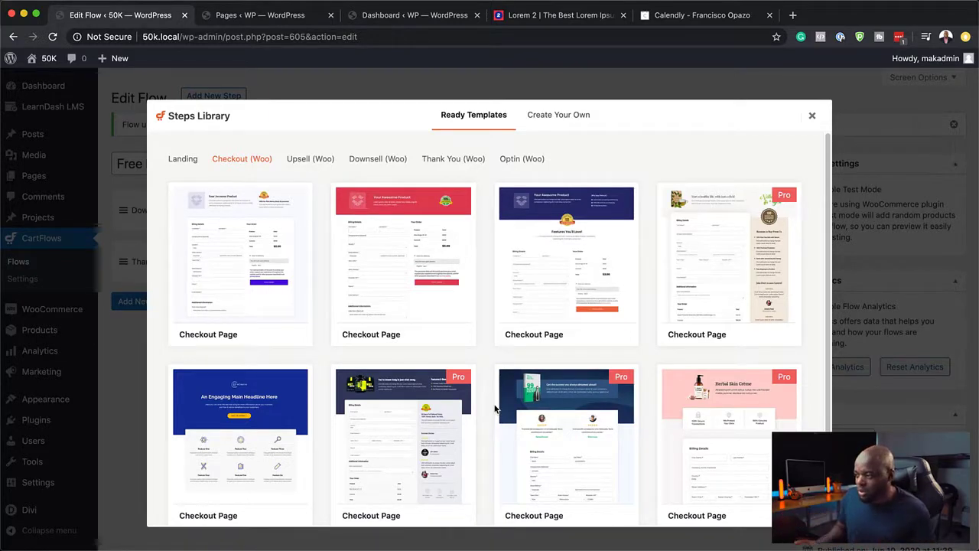
mouse_move(382, 246)
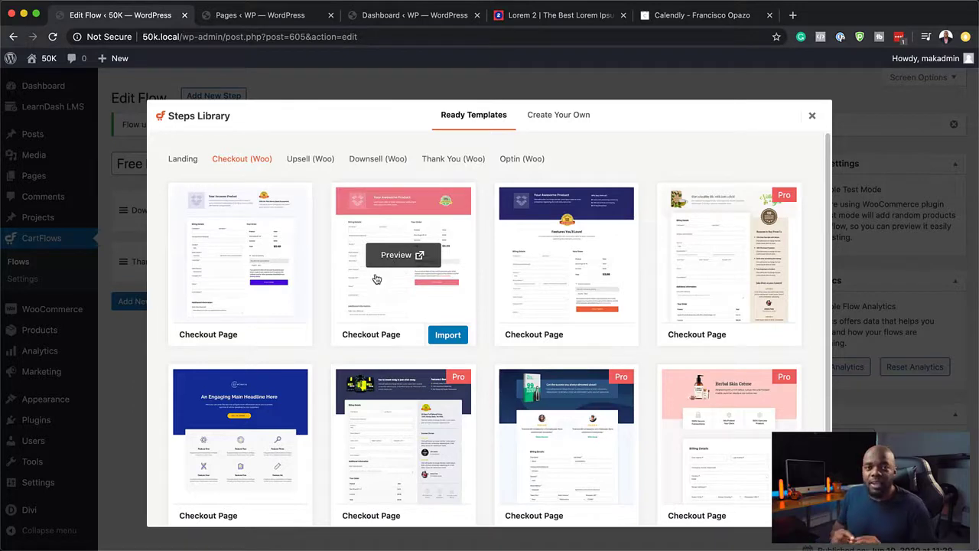
scroll(591, 307, down, 1)
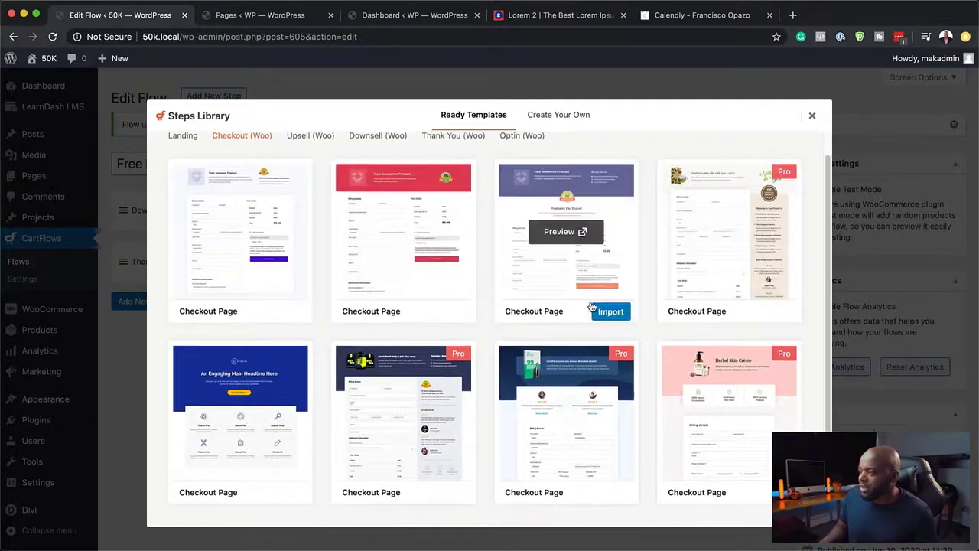
scroll(591, 307, up, 1)
click(616, 336)
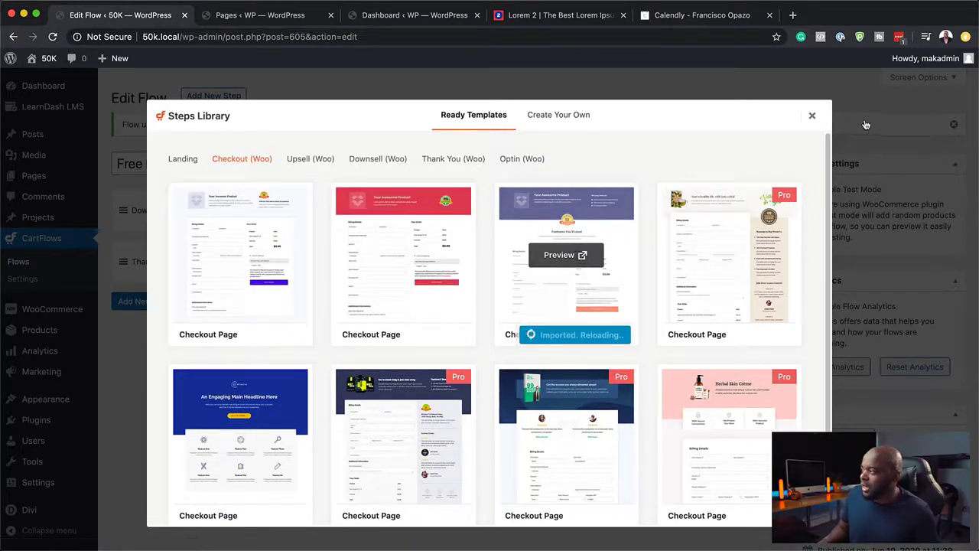
scroll(374, 348, up, 3)
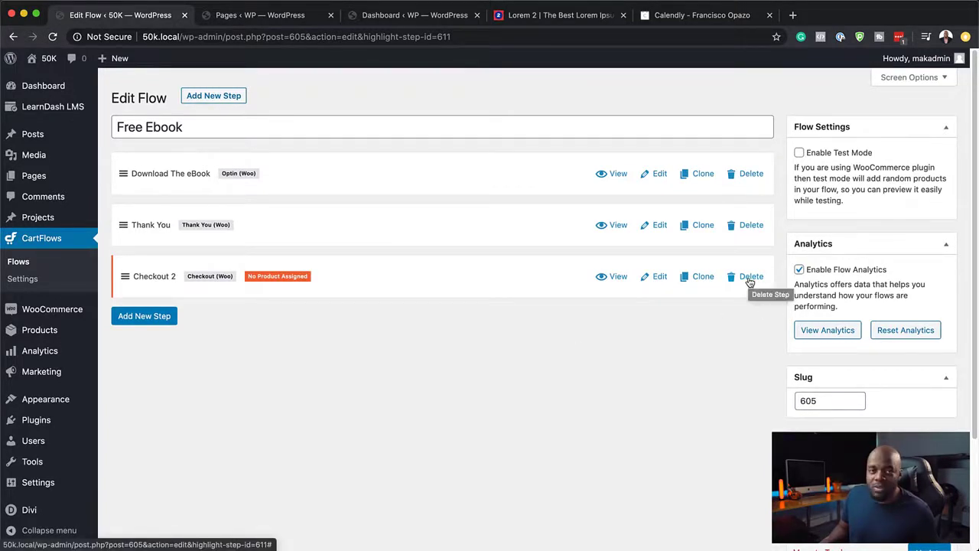
Clone the Checkout 2 step in the Free Ebook flow
click(698, 280)
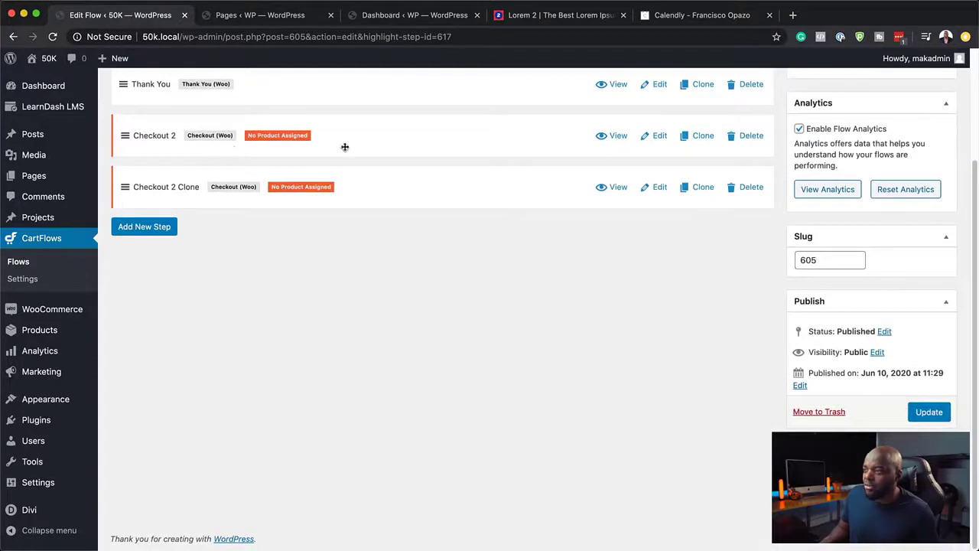
scroll(511, 275, up, 1)
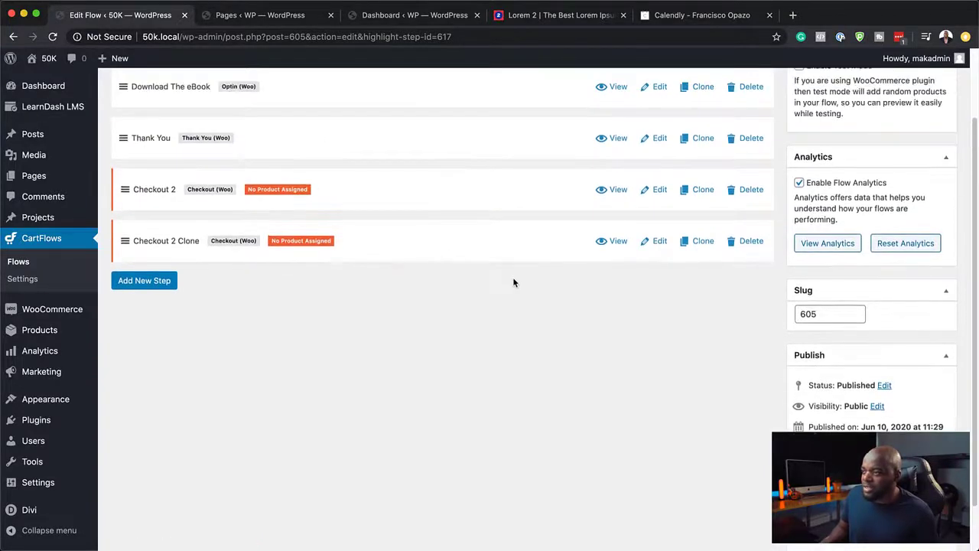
scroll(515, 283, up, 2)
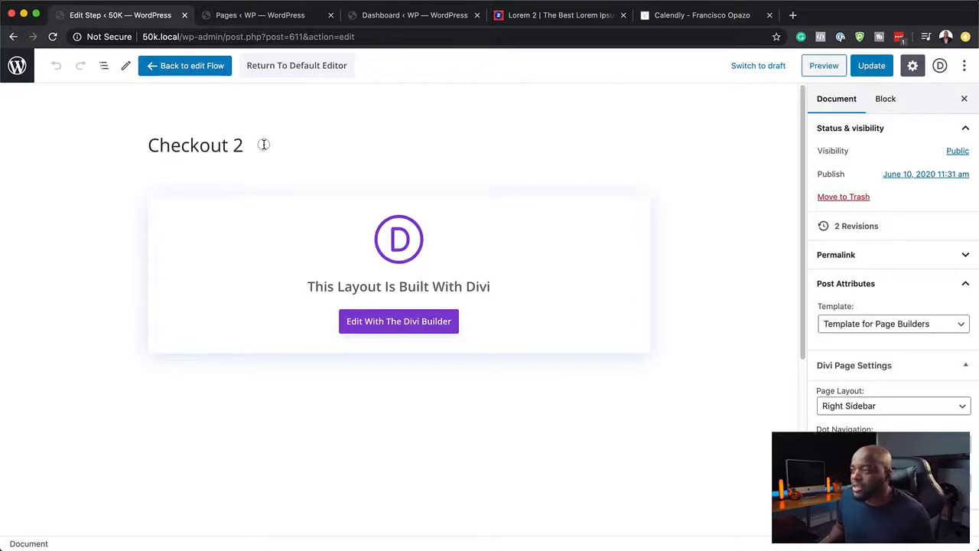
Set the permalink slug of the Checkout 2 step to "checkout one" and save it
click(263, 144)
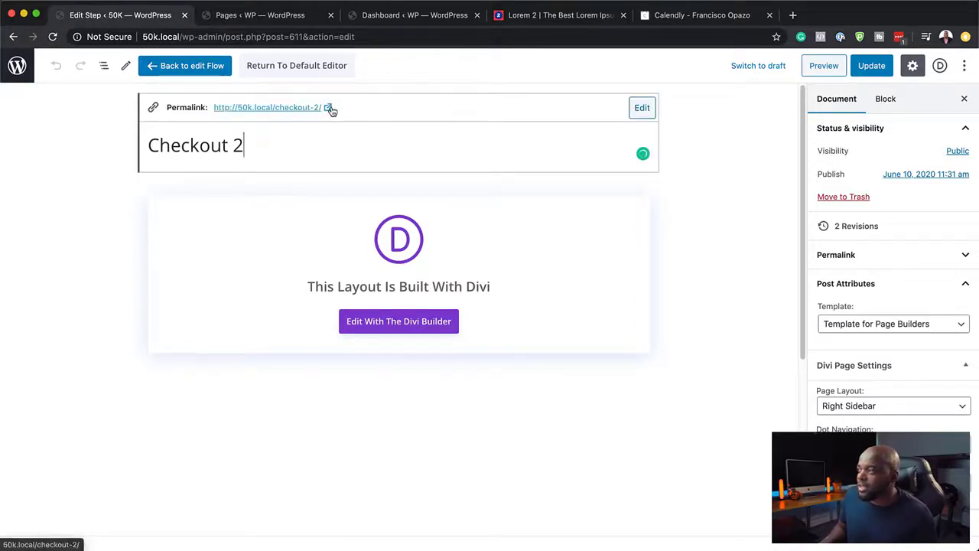
click(641, 110)
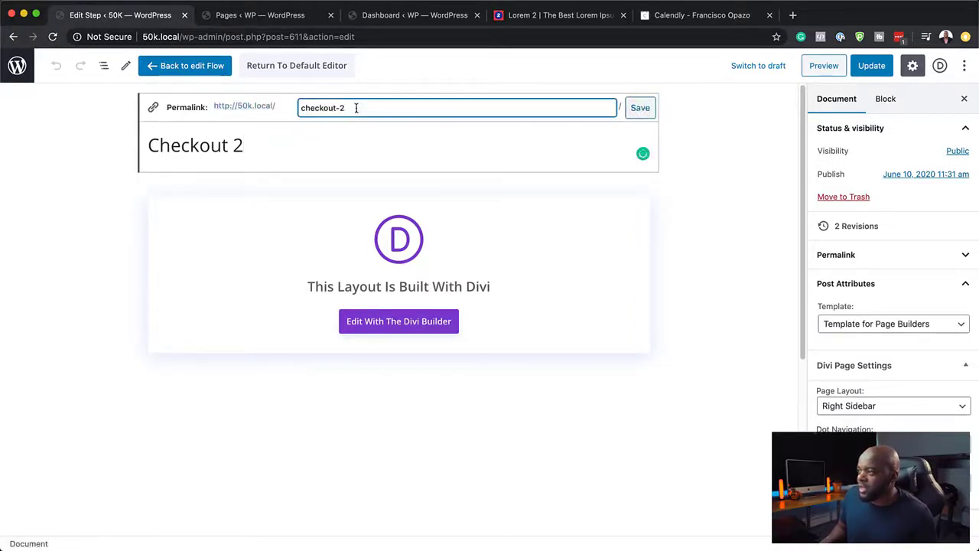
drag(355, 108, 256, 92)
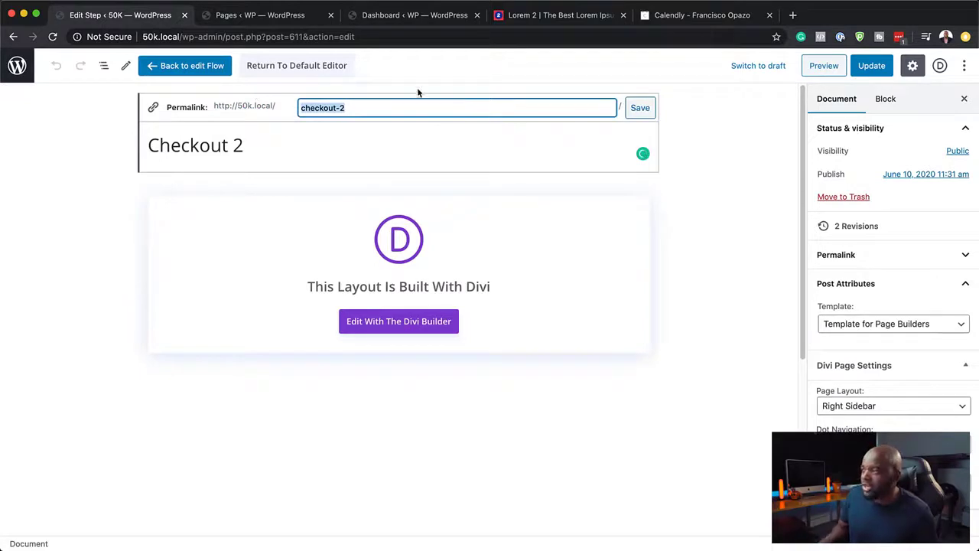
click(377, 110)
key(BackSpace)
key(BackSpace)
text(one)
click(290, 152)
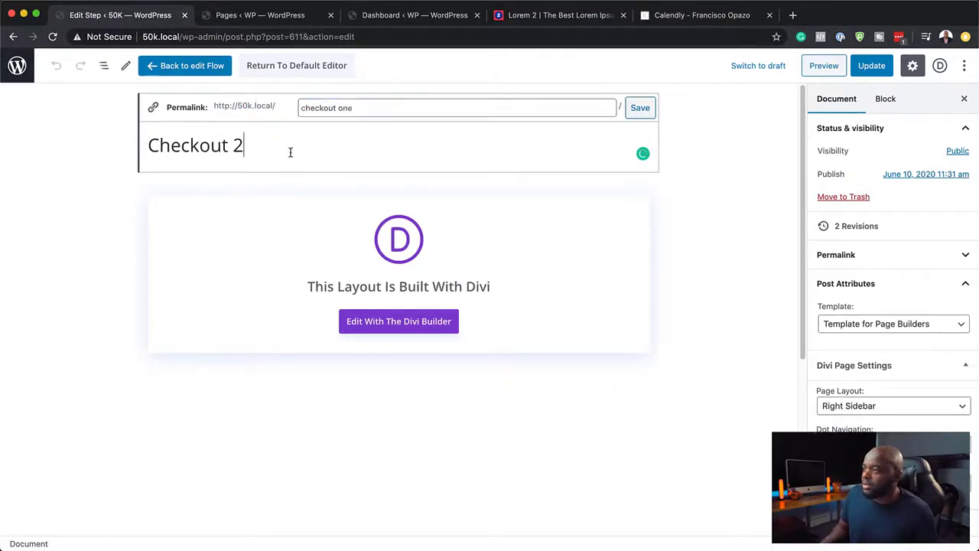
click(642, 109)
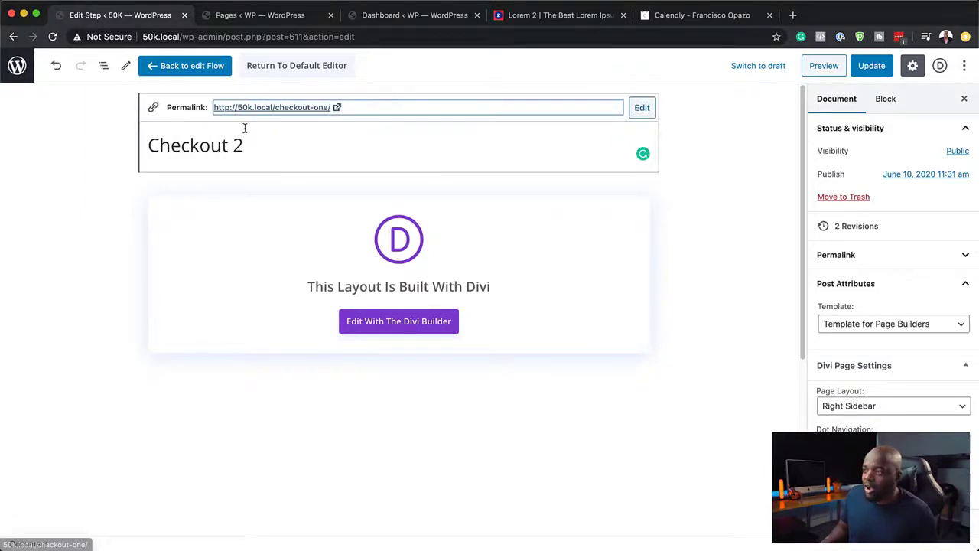
triple_click(263, 149)
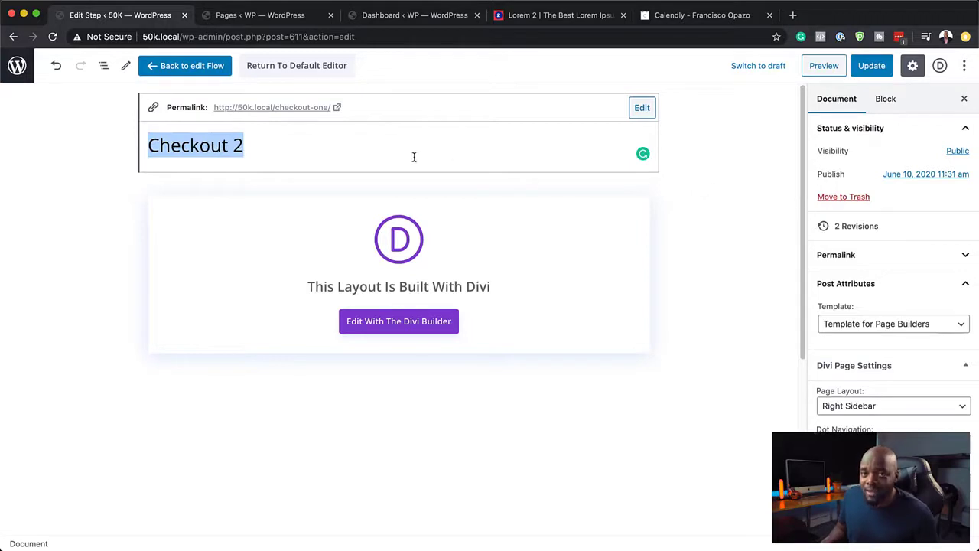
click(416, 326)
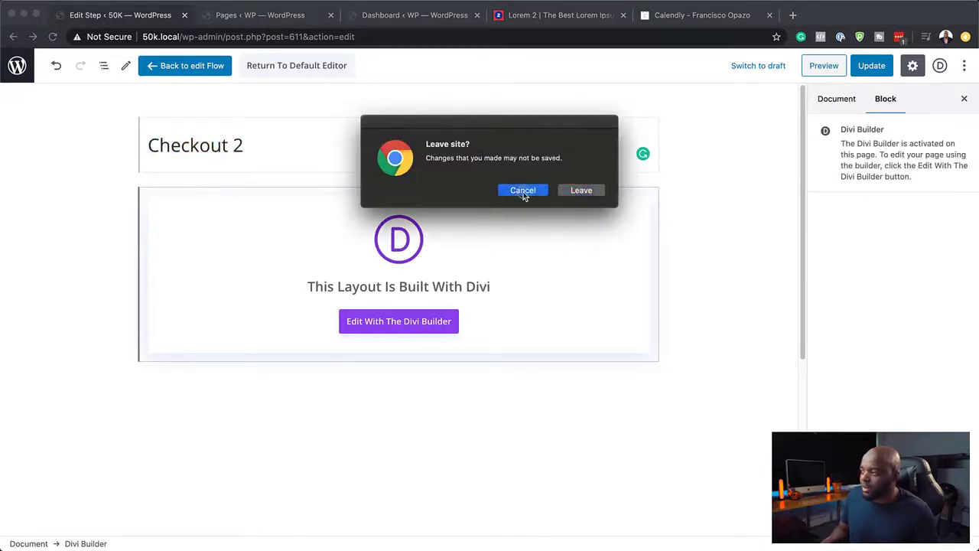
click(524, 192)
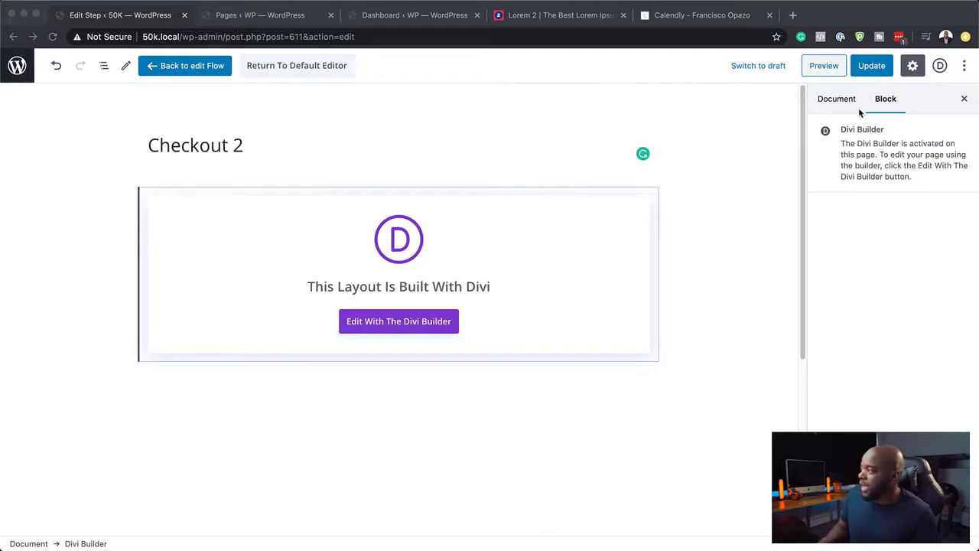
Leave the step editor and start a new WooCommerce product named "Free Ebook"
click(17, 65)
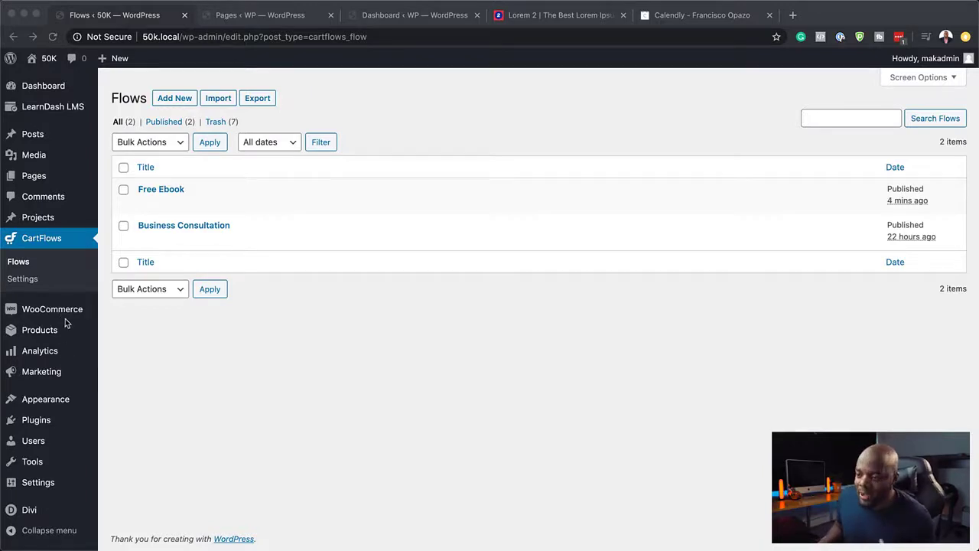
click(108, 331)
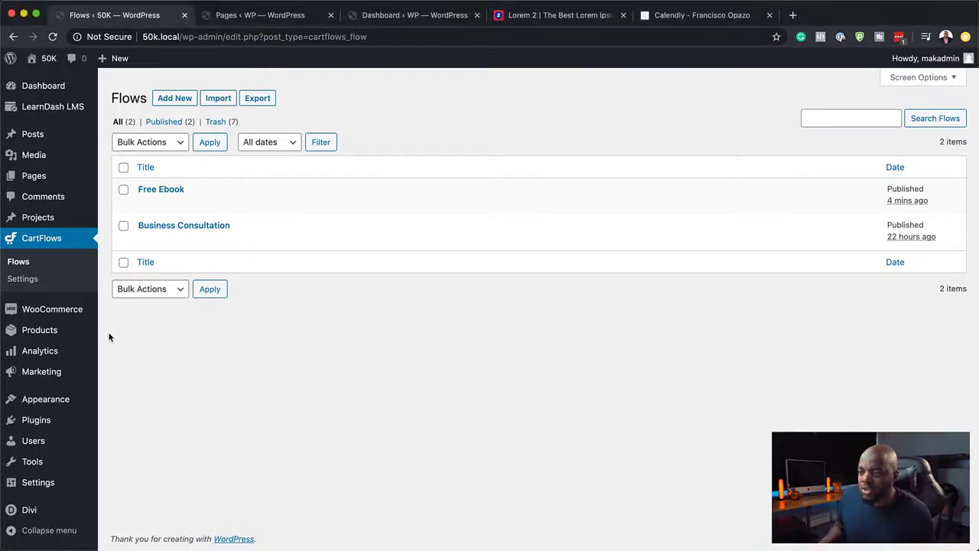
mouse_move(38, 330)
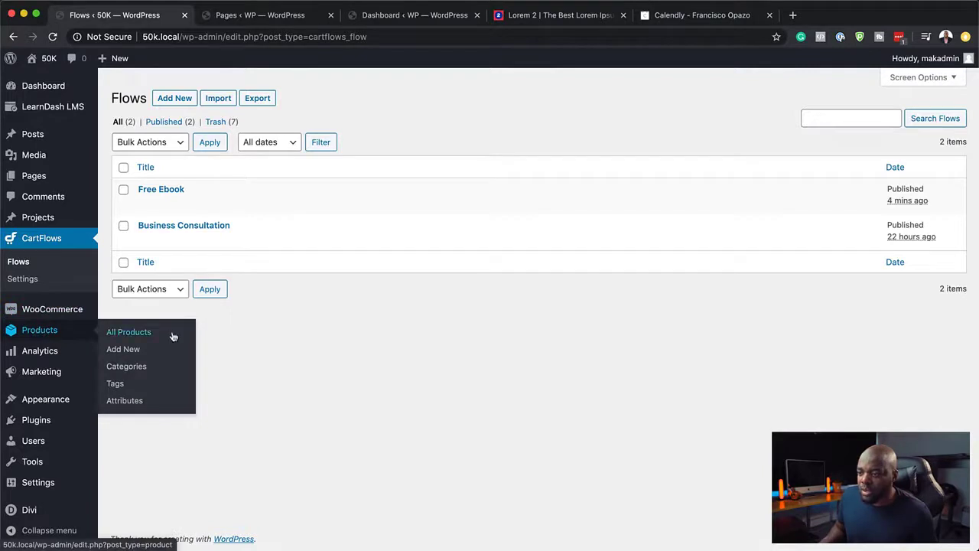
click(135, 352)
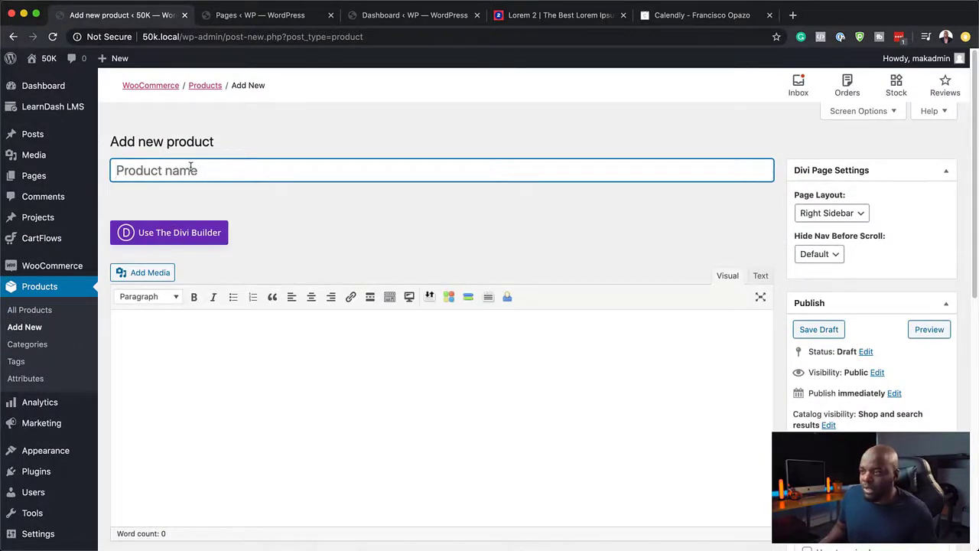
text(Free)
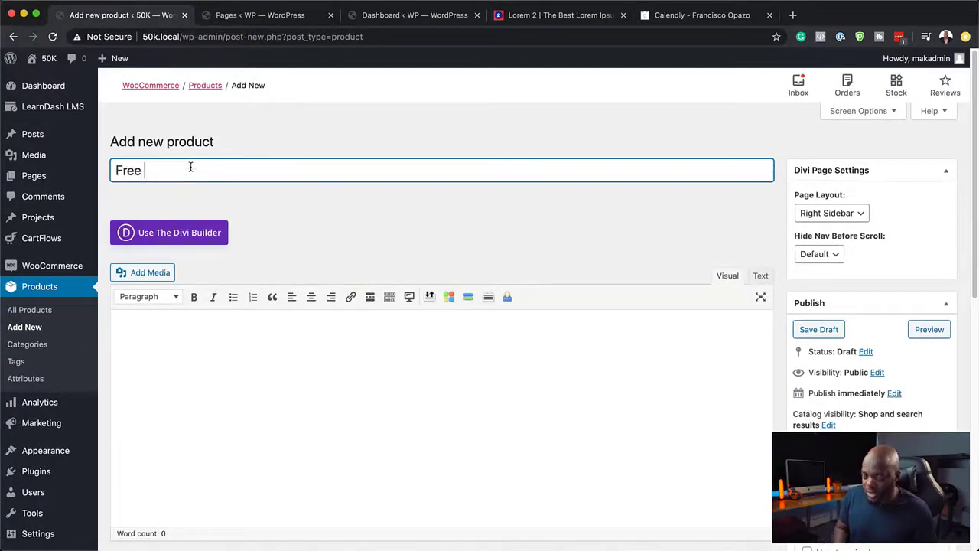
text( Ebook)
scroll(437, 335, down, 3)
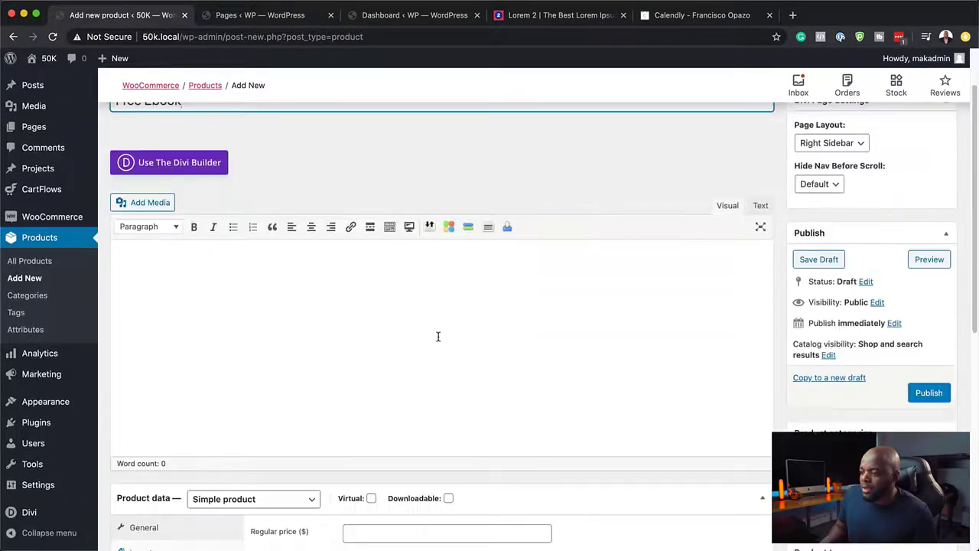
Mark the Free Ebook product as virtual and downloadable, with a regular price of 0.00
scroll(437, 337, down, 5)
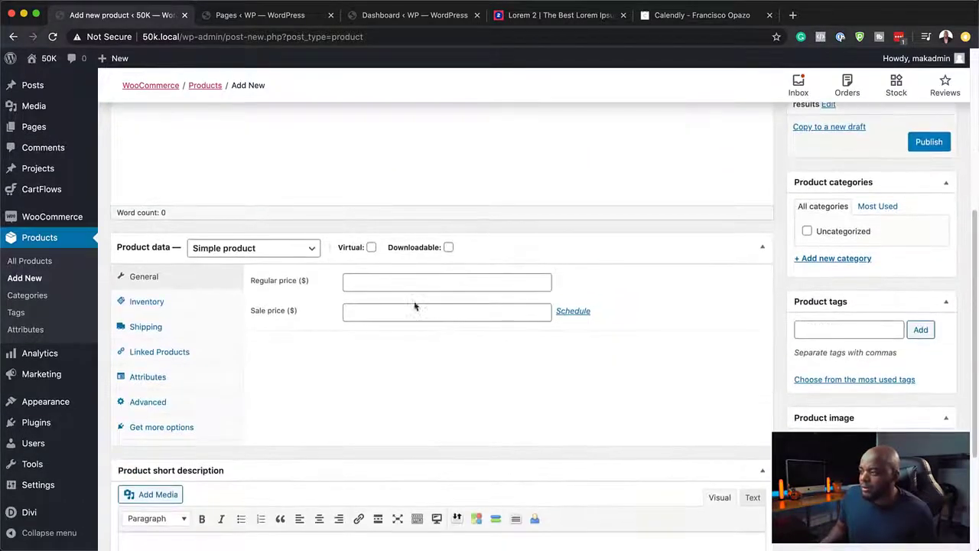
click(371, 248)
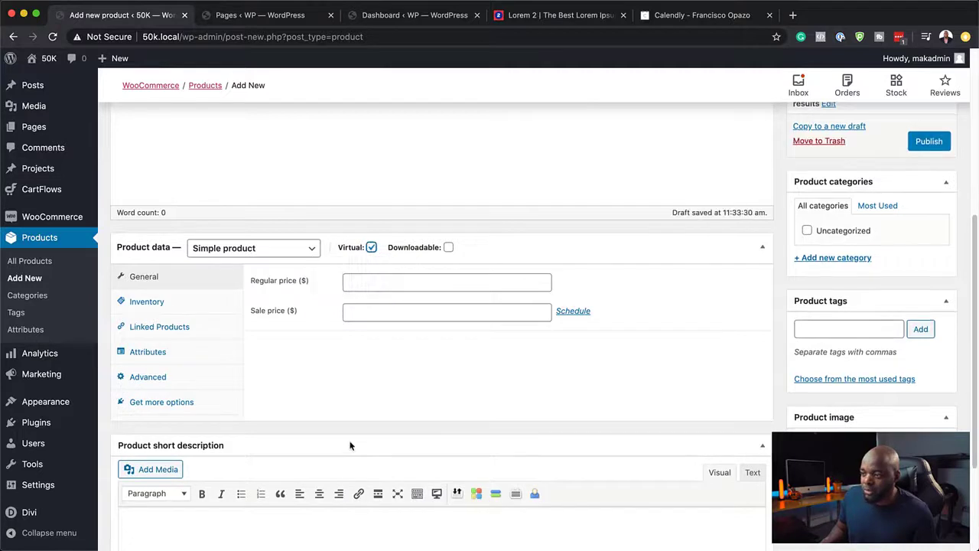
click(355, 283)
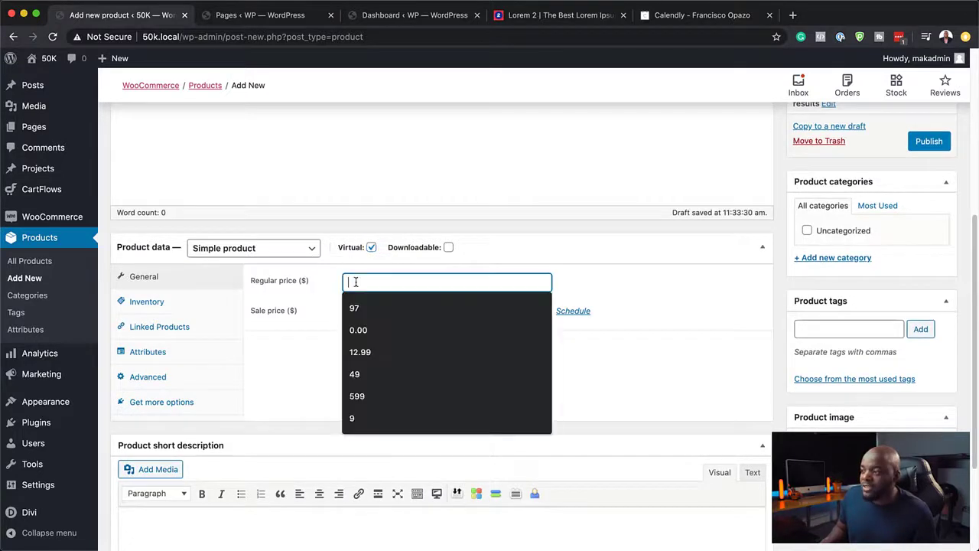
click(360, 330)
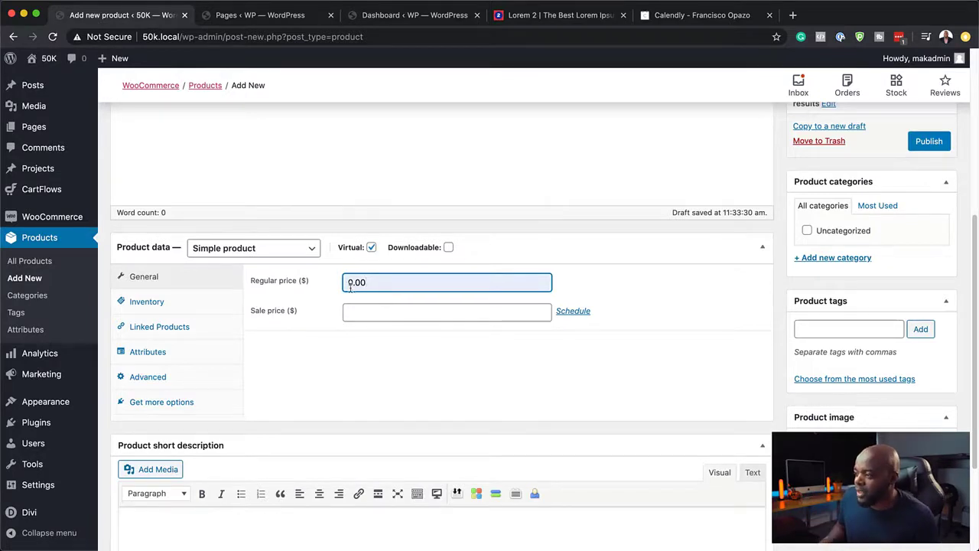
click(448, 248)
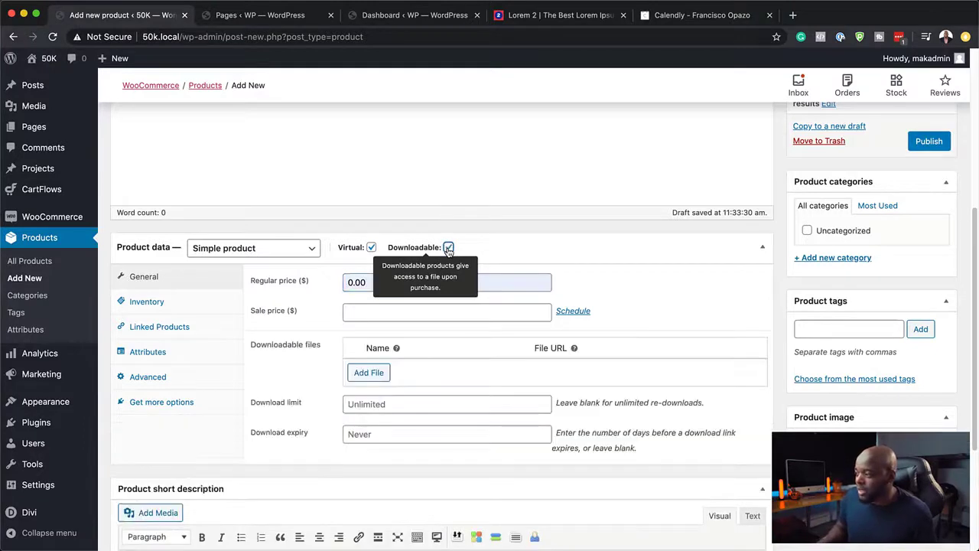
Add the BLOGGER-PRO-1-uxv9ok.zip archive from the Media Library as the product's downloadable file
click(370, 374)
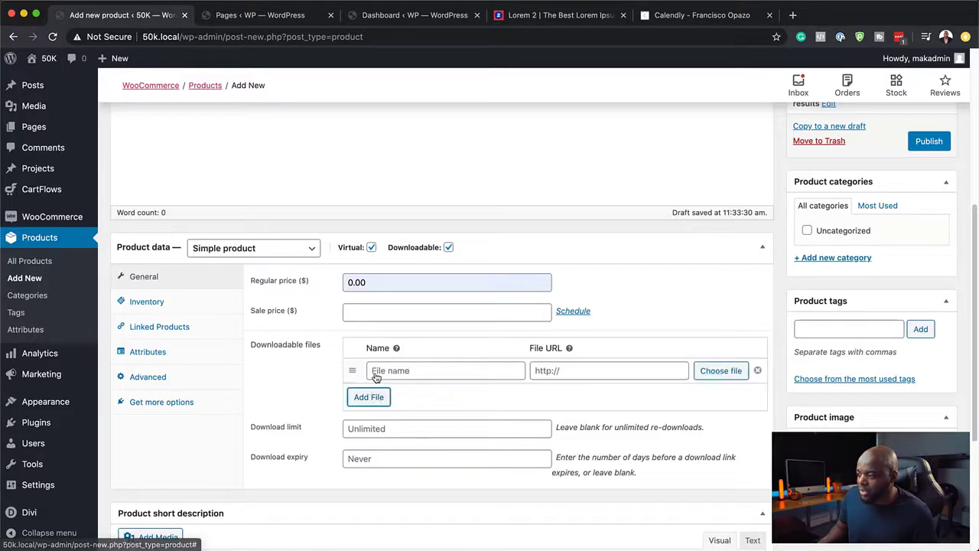
click(733, 373)
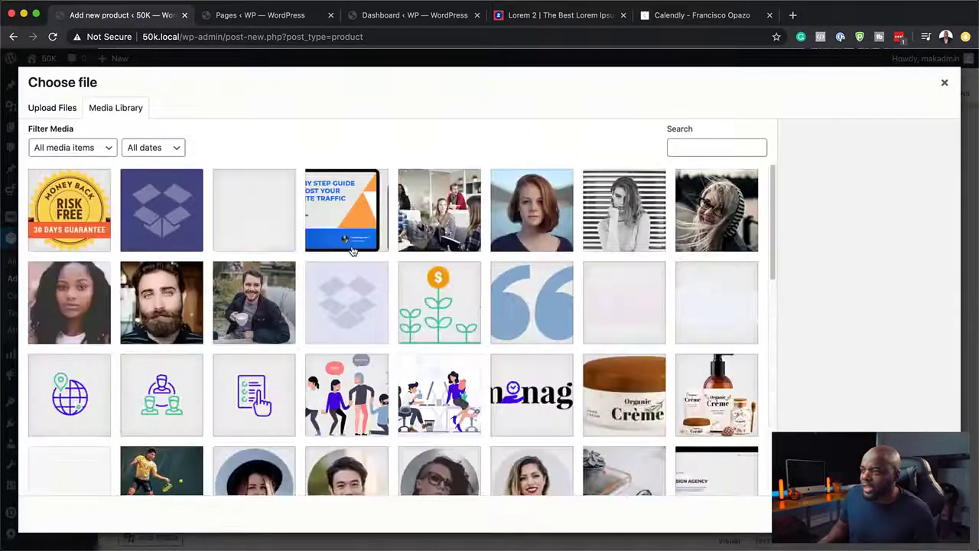
scroll(482, 371, down, 2)
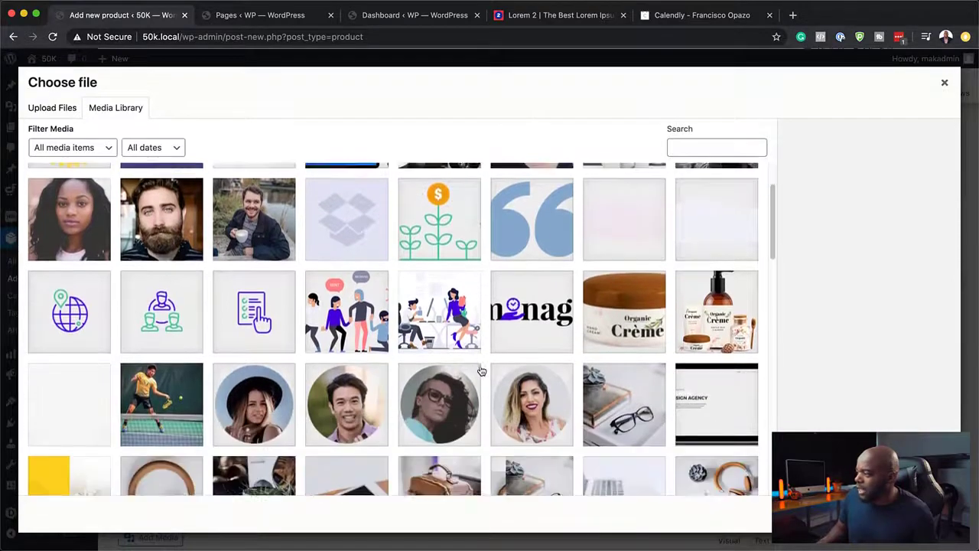
scroll(482, 371, down, 10)
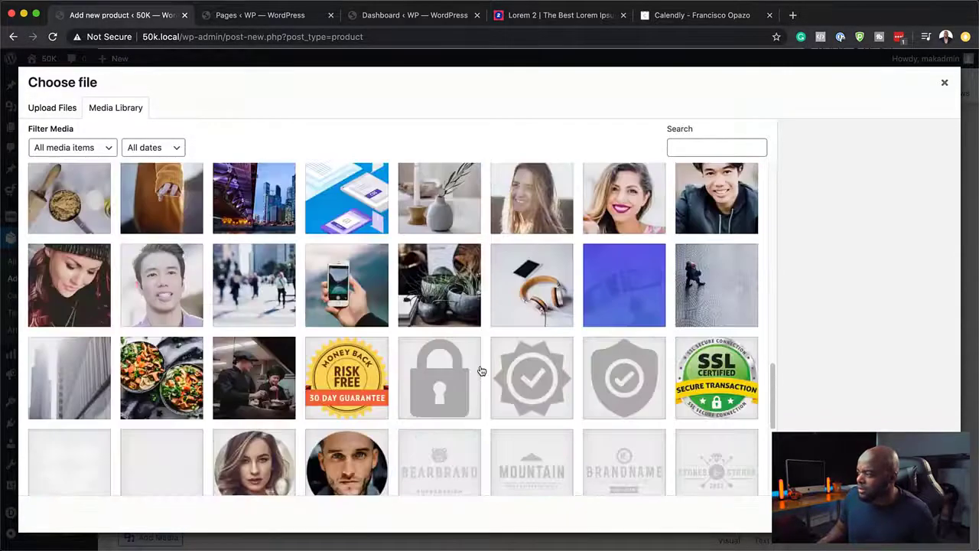
scroll(481, 371, down, 8)
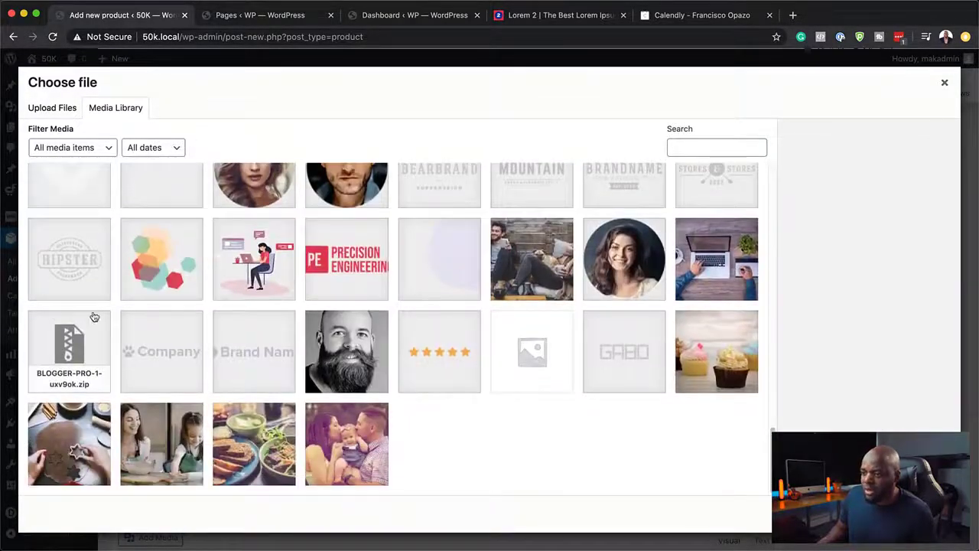
click(78, 345)
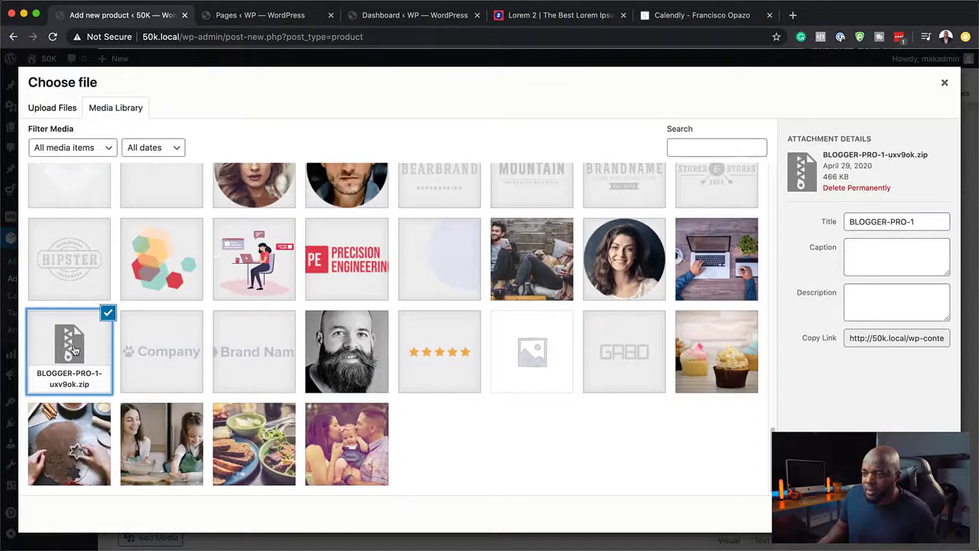
click(910, 514)
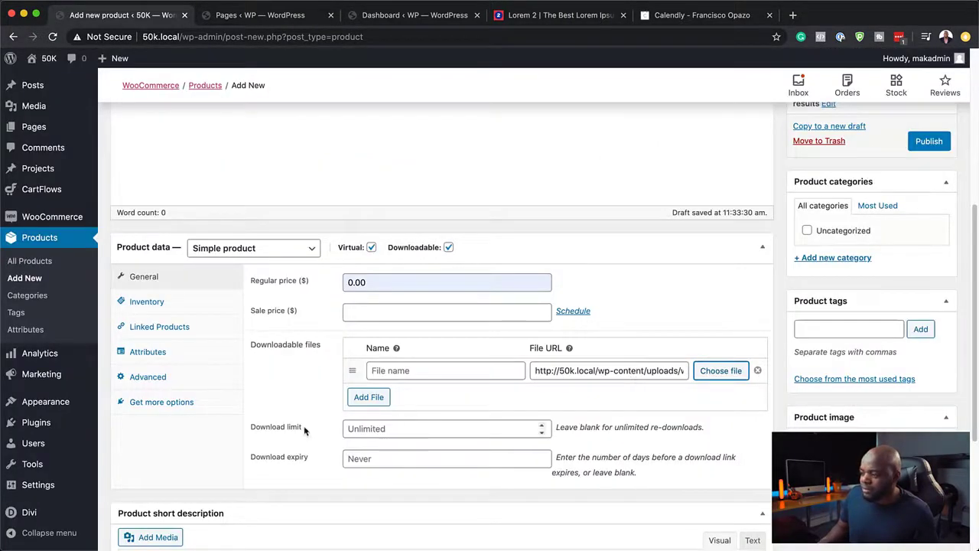
Publish the product with a download limit of 2 and a download expiry of 2 days
click(455, 428)
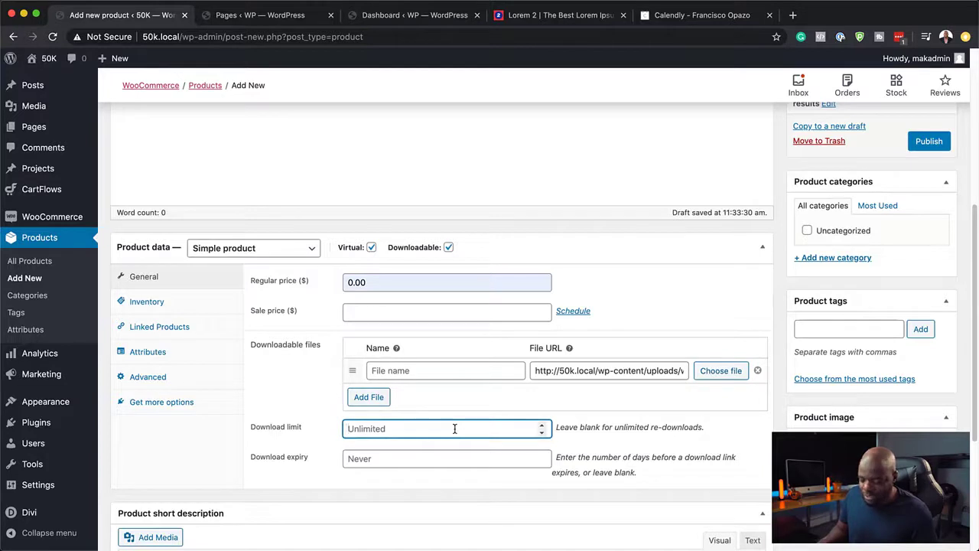
text(2)
click(385, 458)
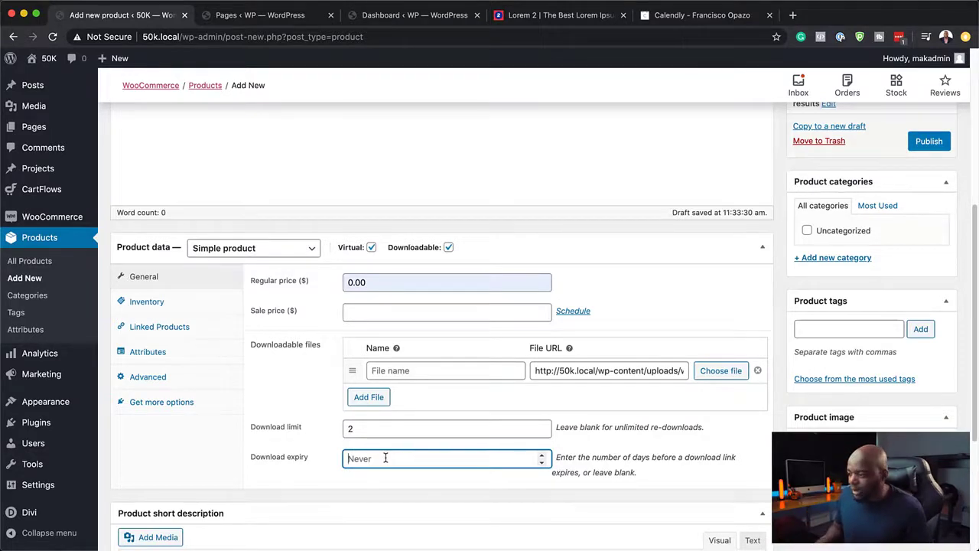
text(2)
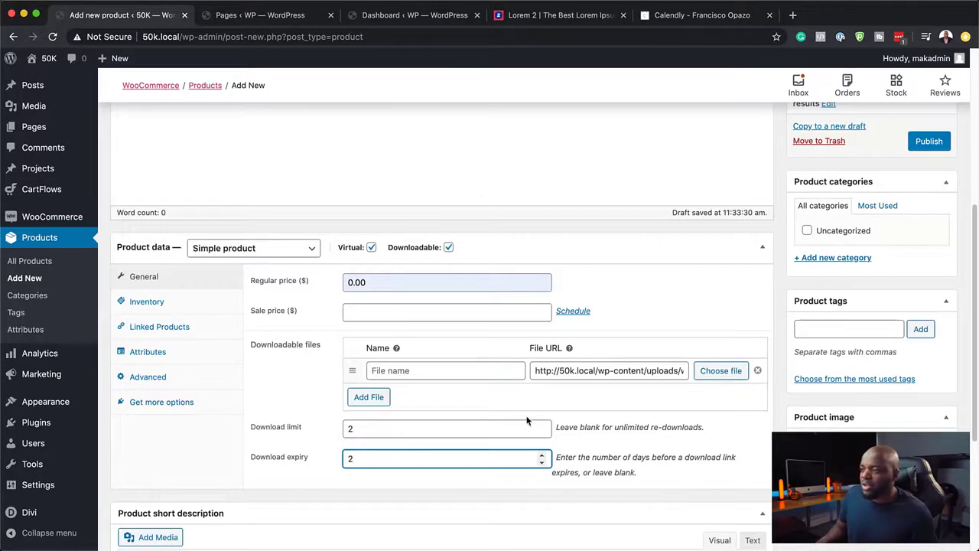
scroll(528, 421, up, 3)
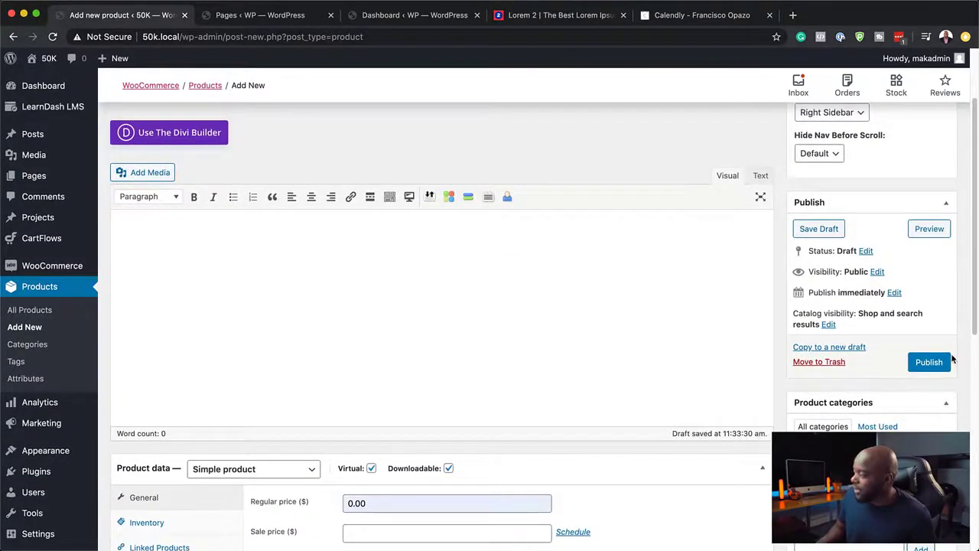
click(935, 363)
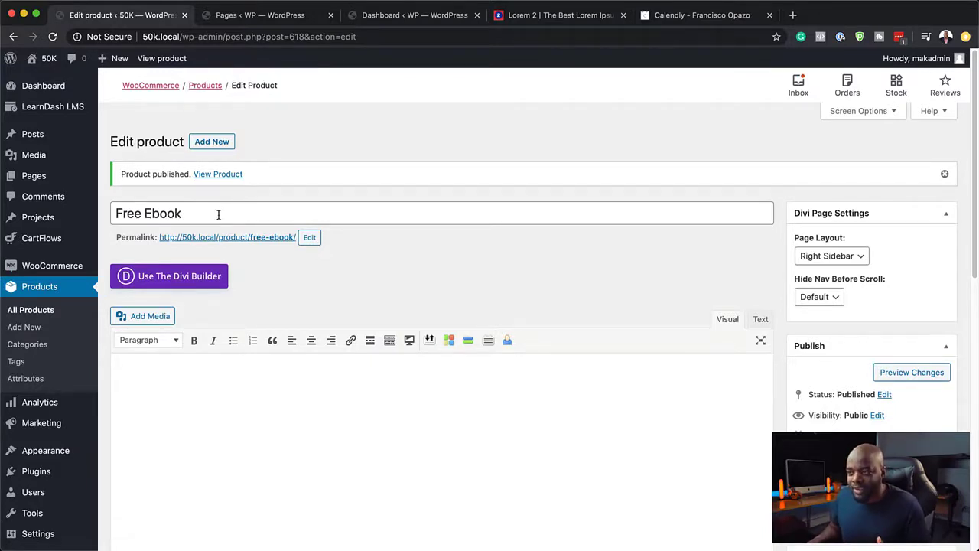
drag(114, 213, 217, 213)
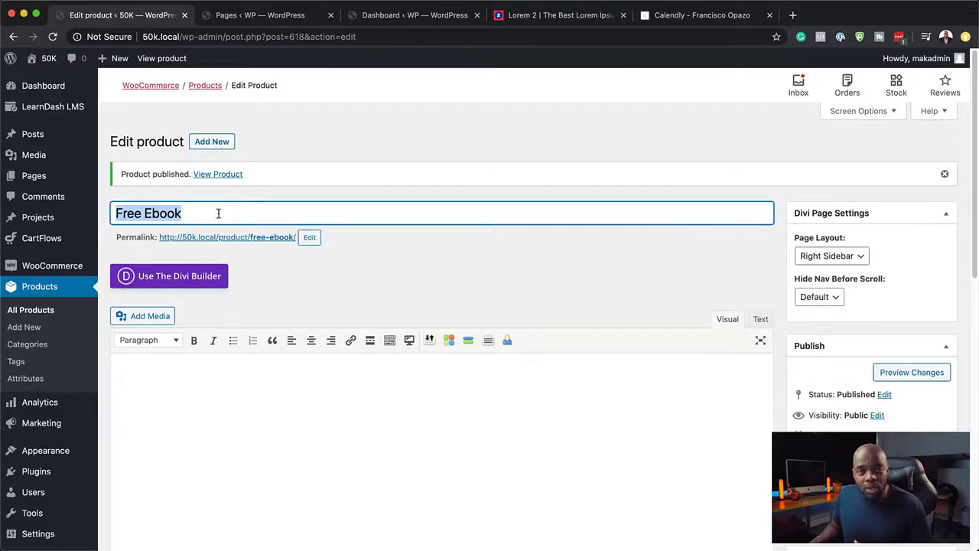
scroll(398, 363, down, 5)
click(373, 232)
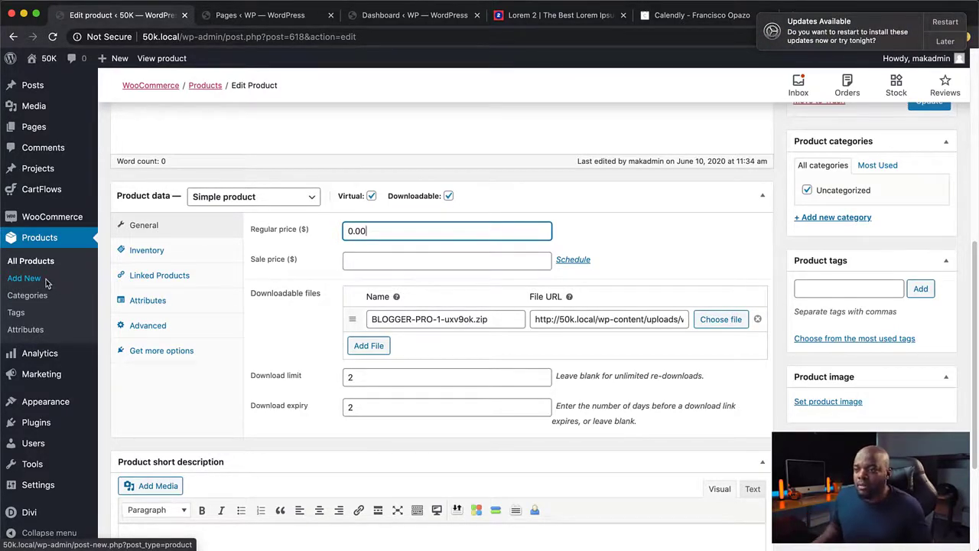
Start a new WooCommerce coupon with the code "Mak50"
mouse_move(64, 217)
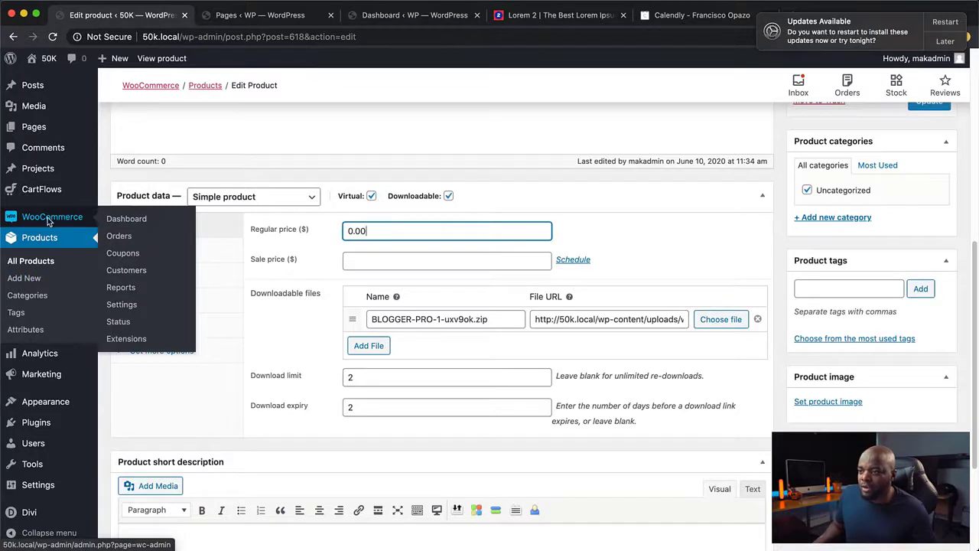
click(130, 254)
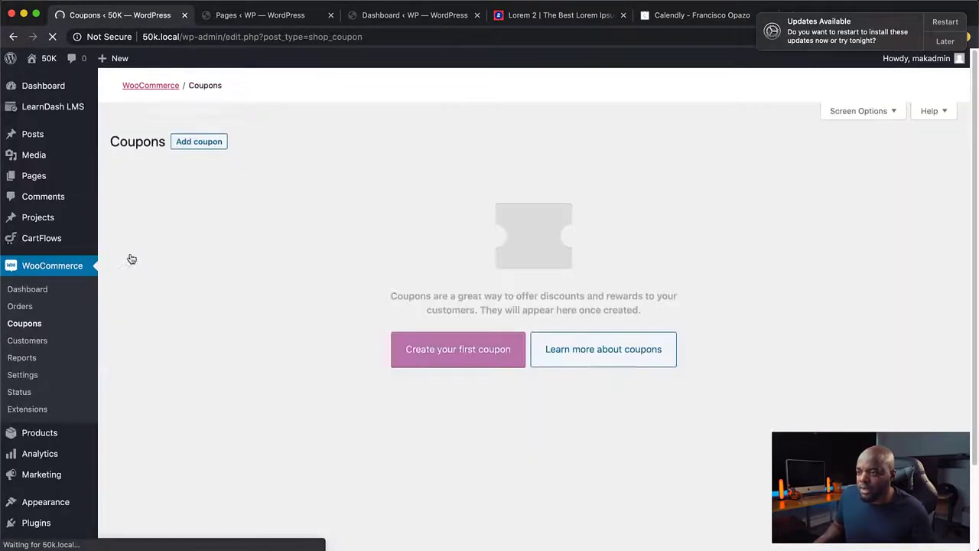
click(209, 146)
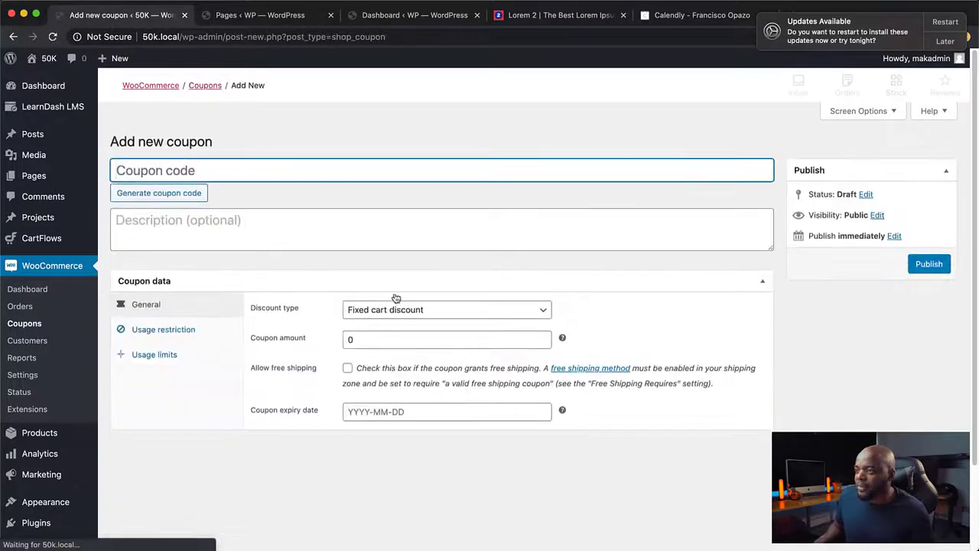
text(Mak)
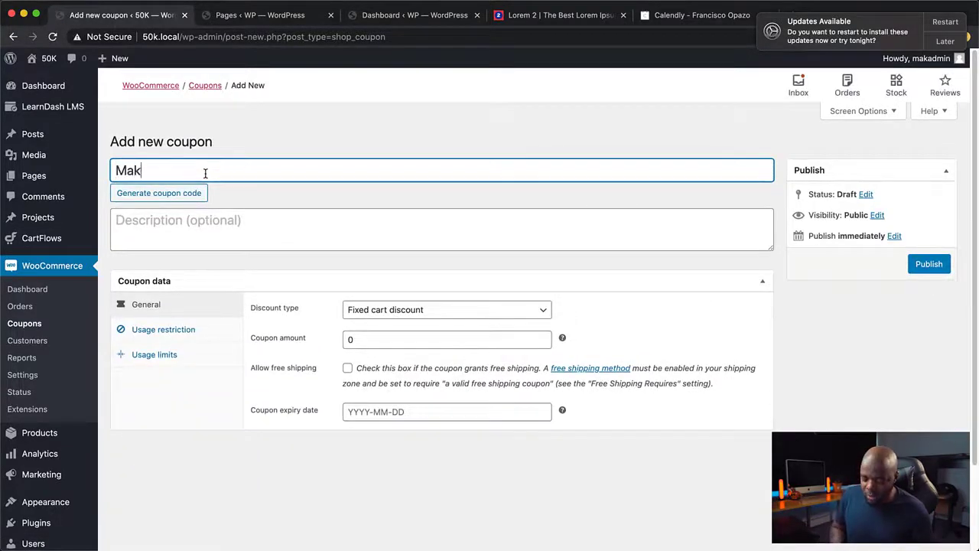
text(50)
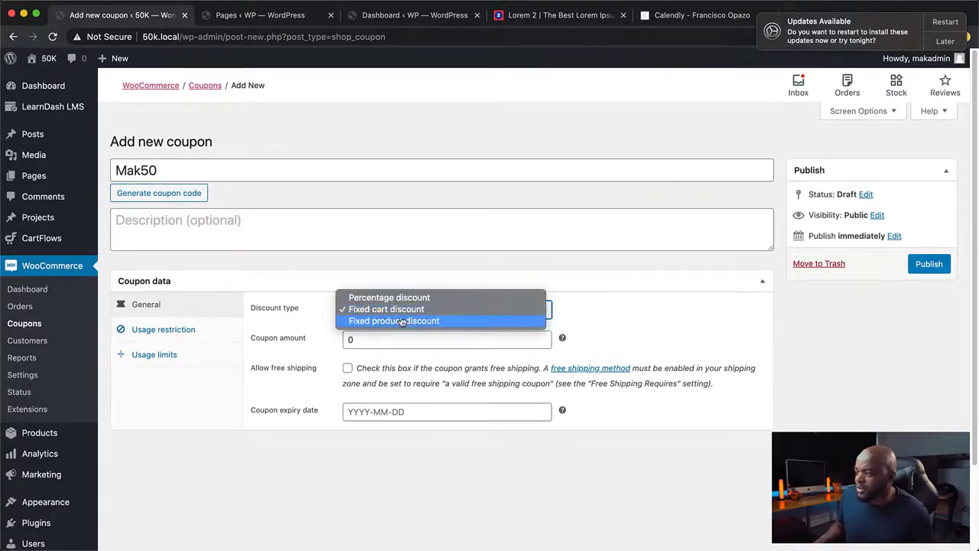
Make the coupon a percentage discount of 50 that expires on 2020-06-12
click(375, 298)
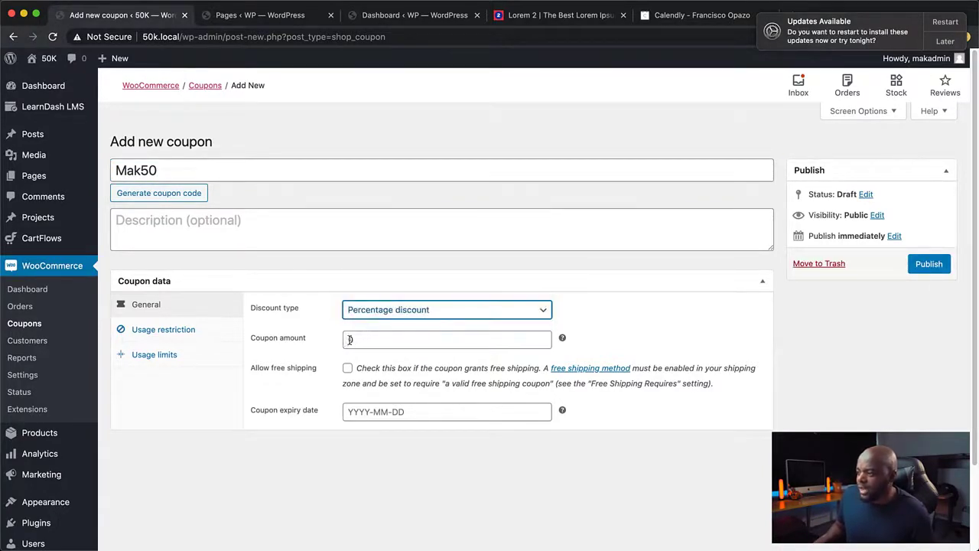
click(350, 340)
text(50)
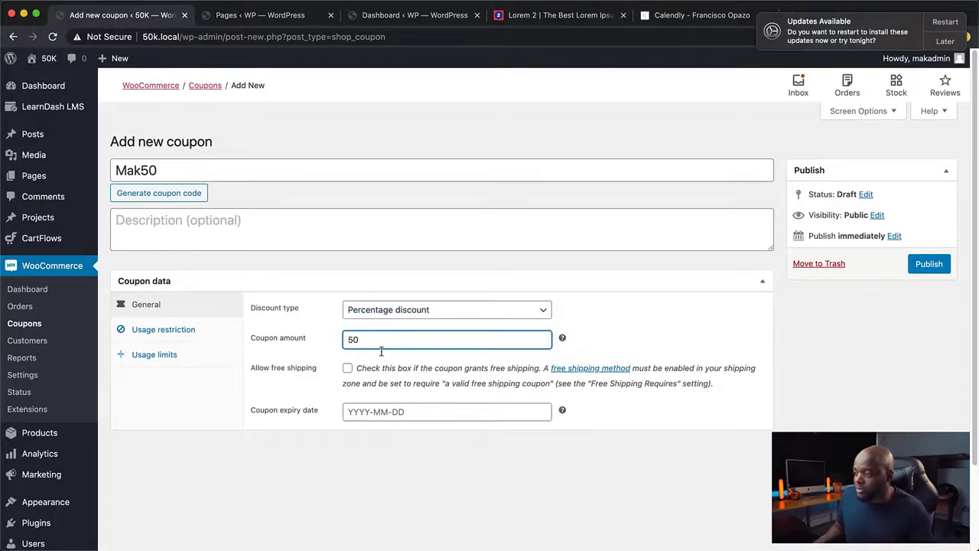
click(358, 412)
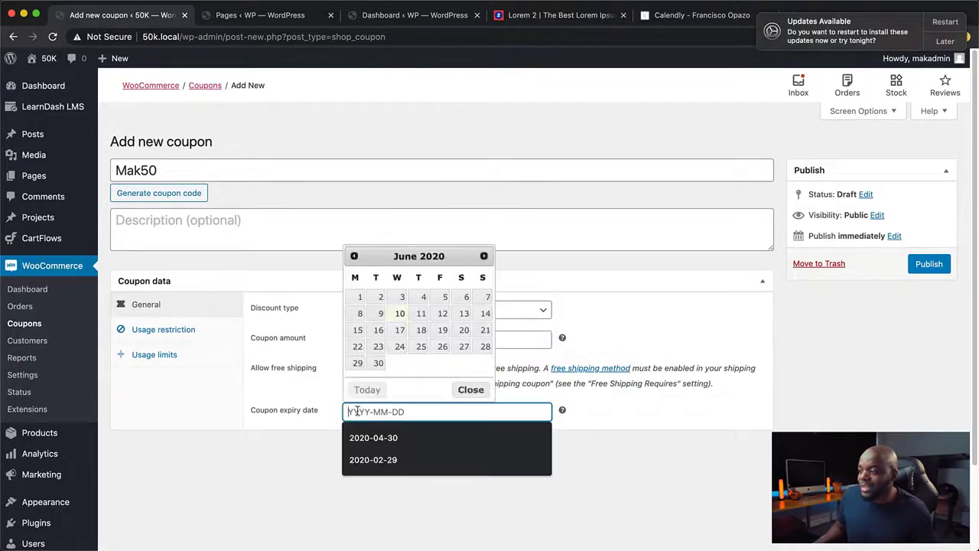
click(442, 313)
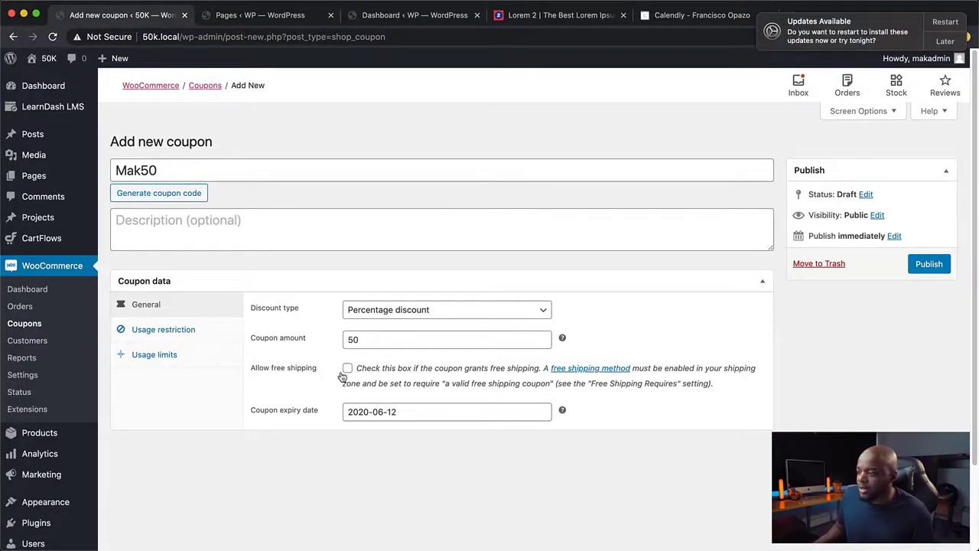
Examine the coupon's usage restriction options and its usage limits per coupon, items and user
click(177, 330)
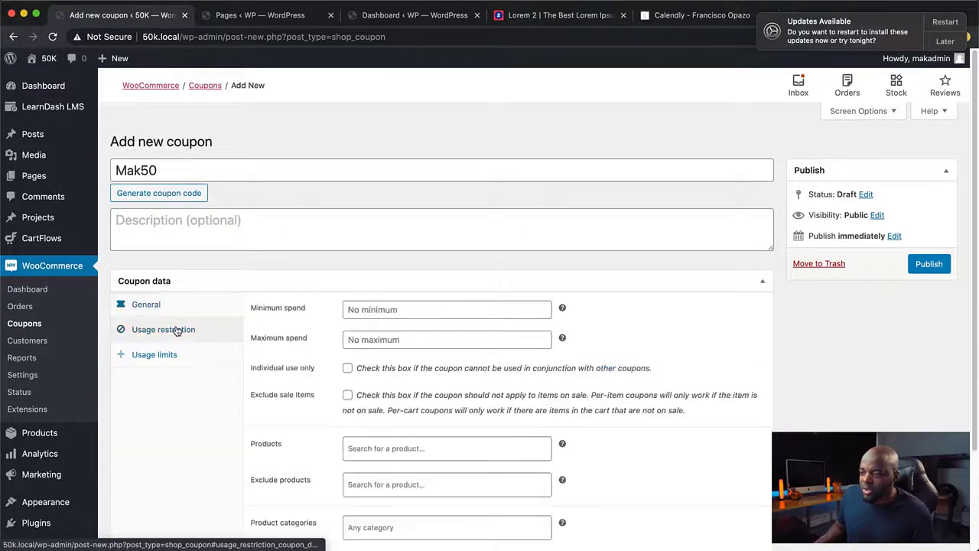
click(374, 310)
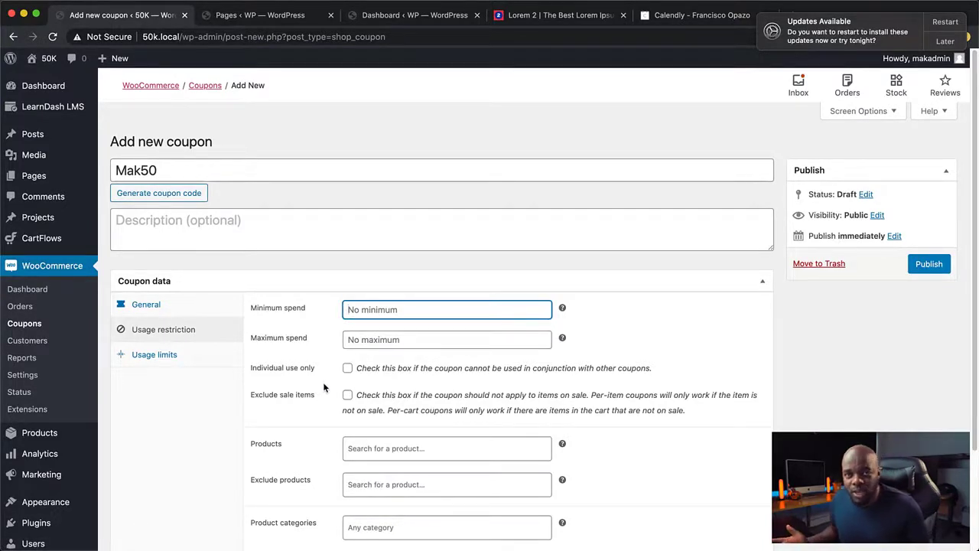
scroll(312, 342, down, 1)
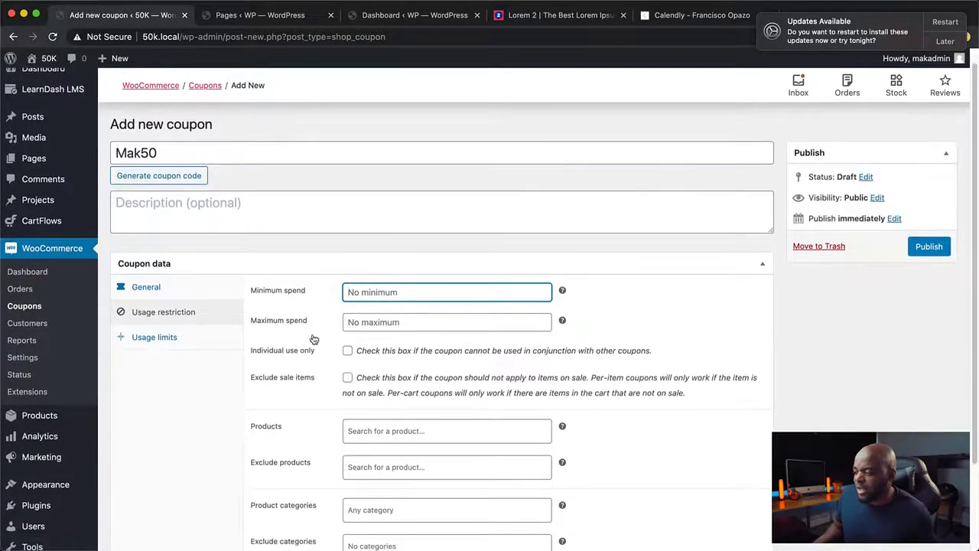
scroll(278, 426, down, 2)
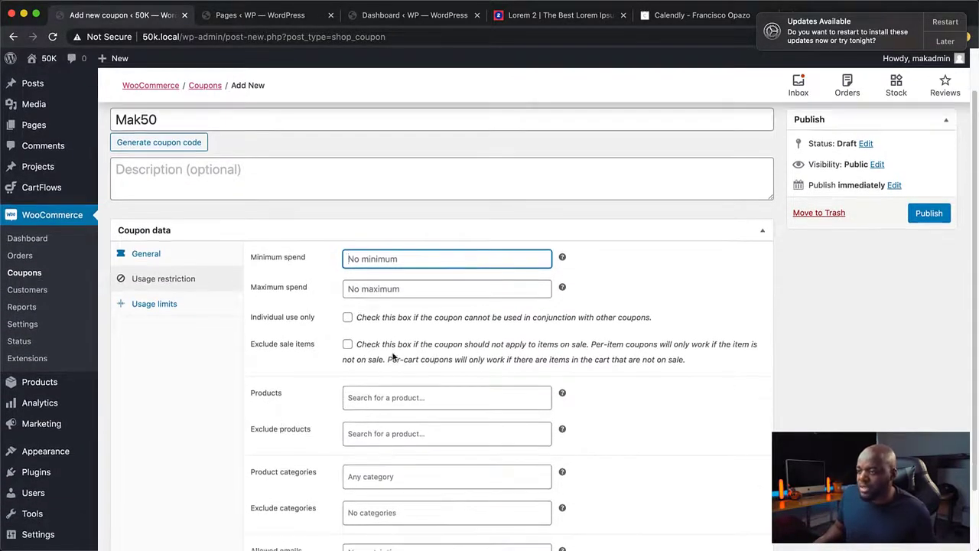
click(185, 304)
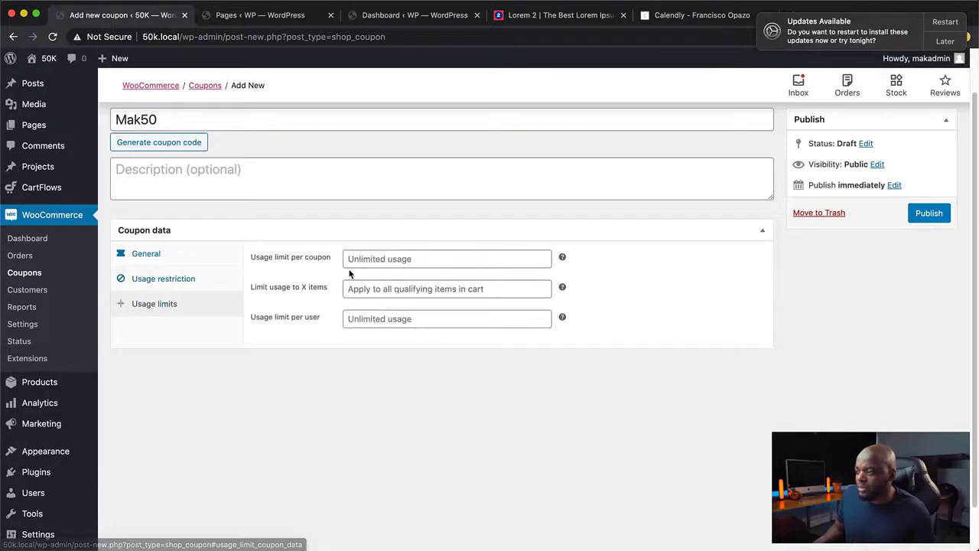
click(377, 259)
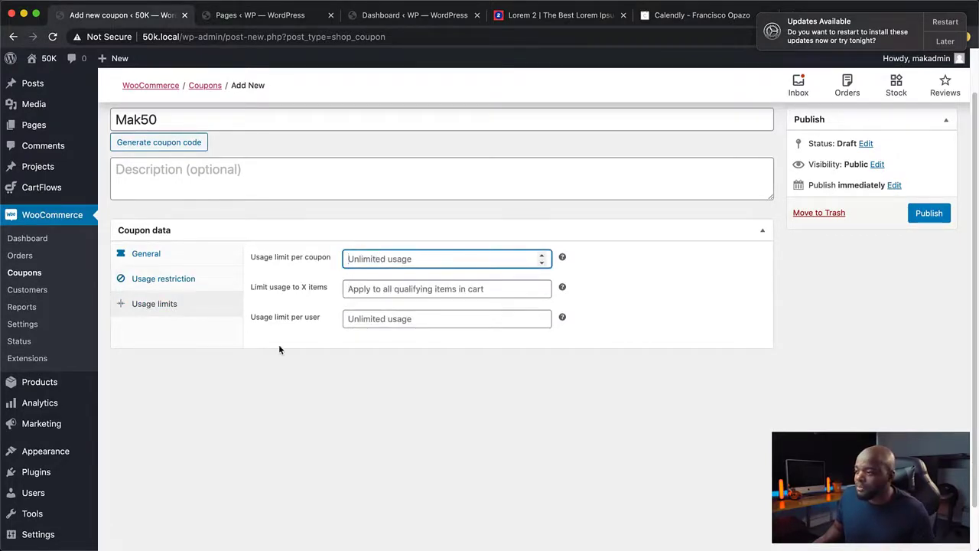
click(366, 291)
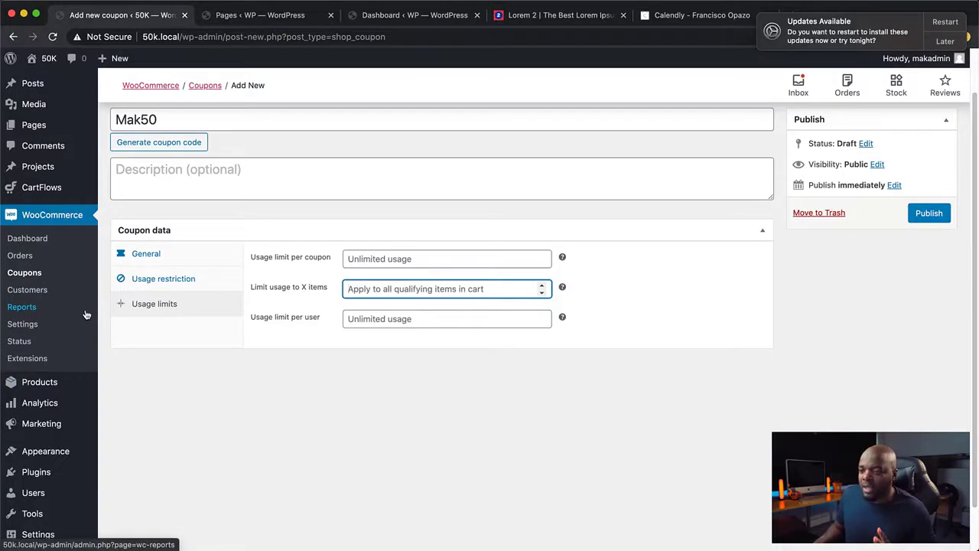
Leave the coupon without saving it and review the payment methods in the WooCommerce settings
click(33, 328)
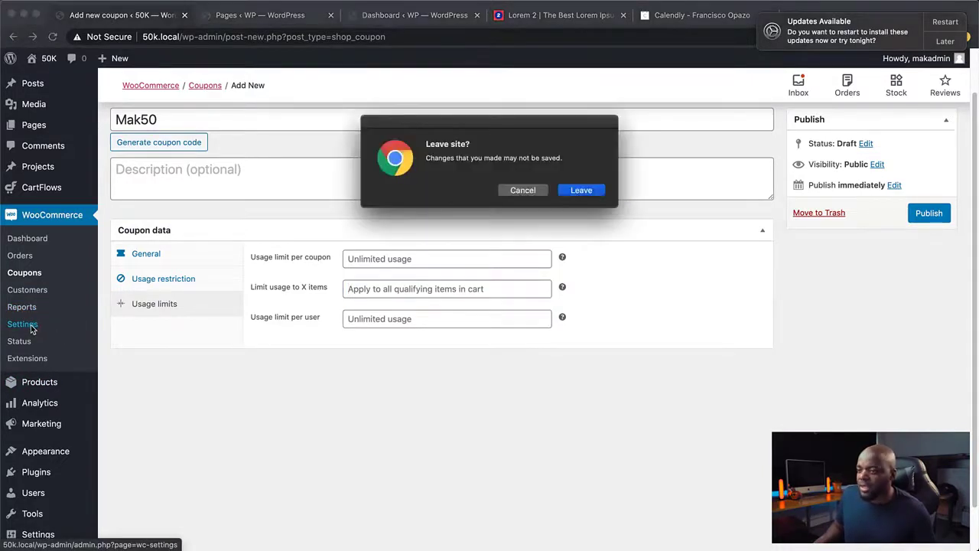
click(578, 191)
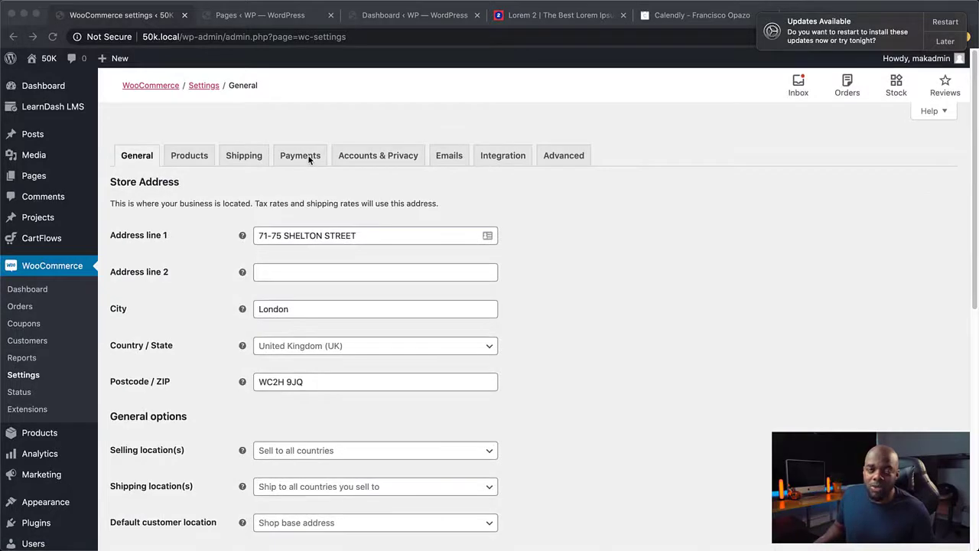
click(305, 158)
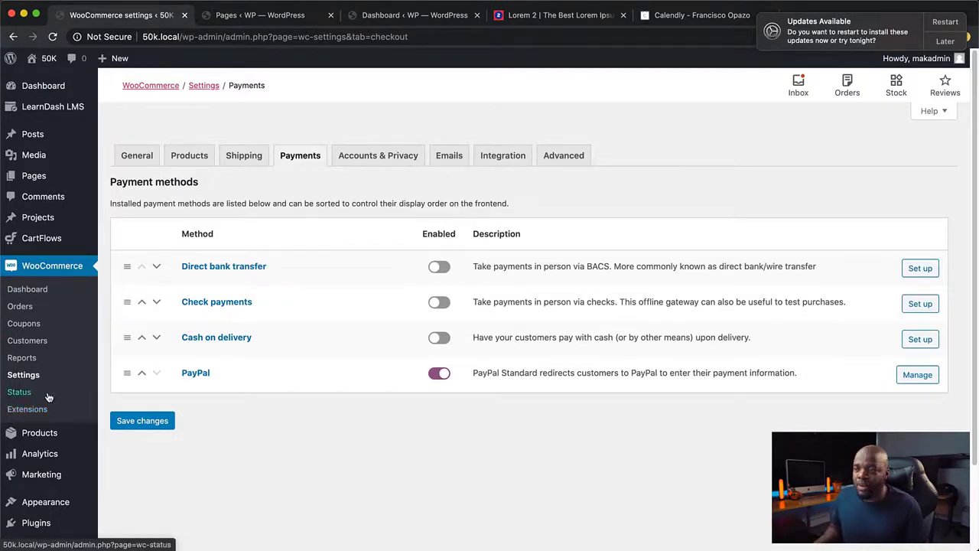
Open the Business Consultation flow in CartFlows and import the ready-made EBook Upsell template as a new step
click(37, 243)
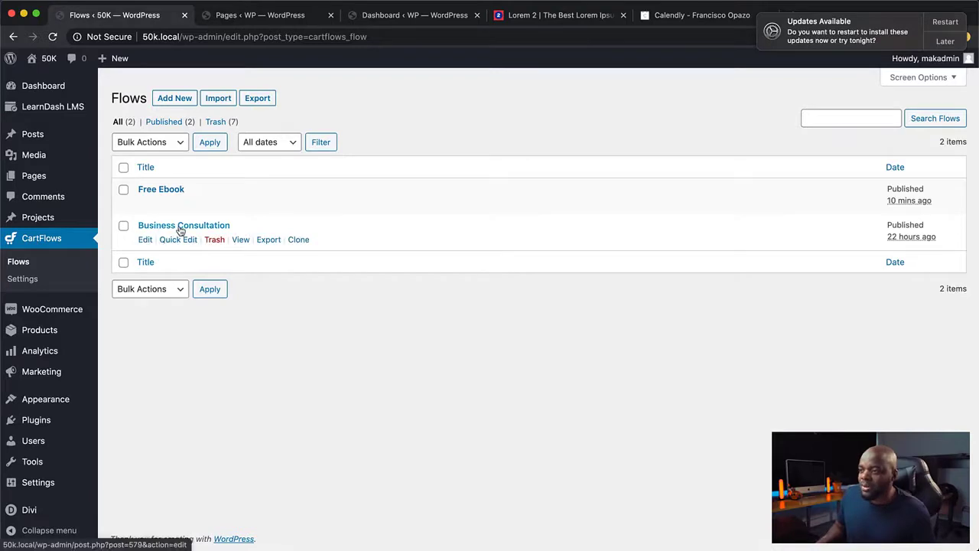
click(205, 228)
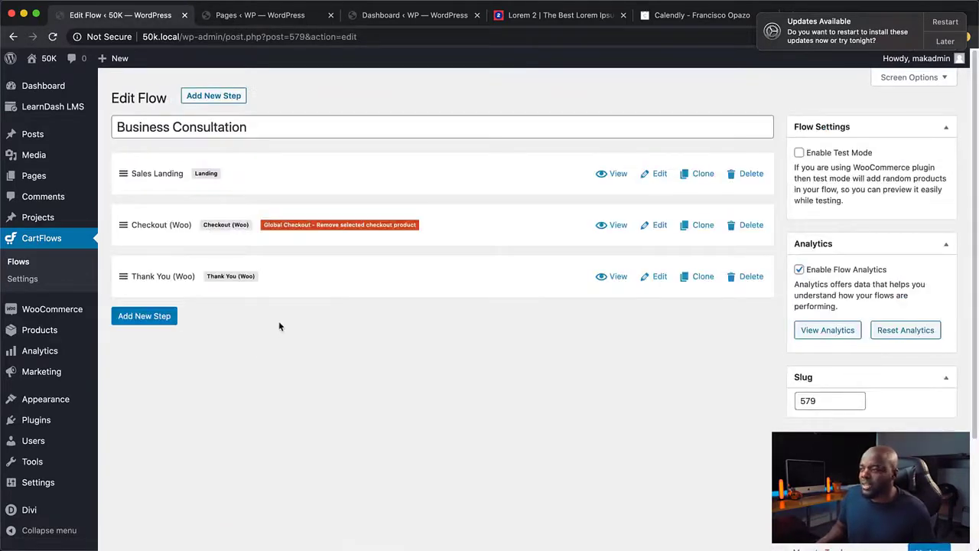
click(165, 322)
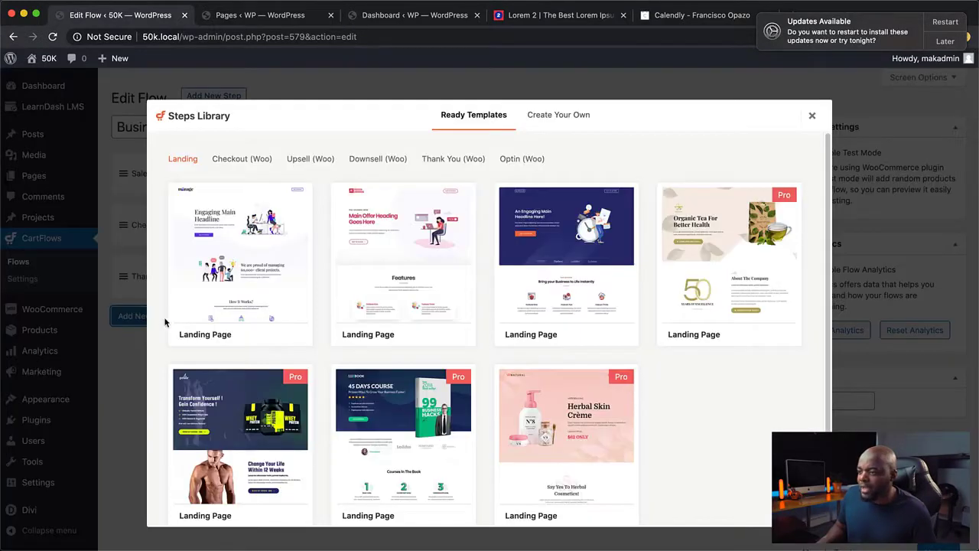
click(324, 162)
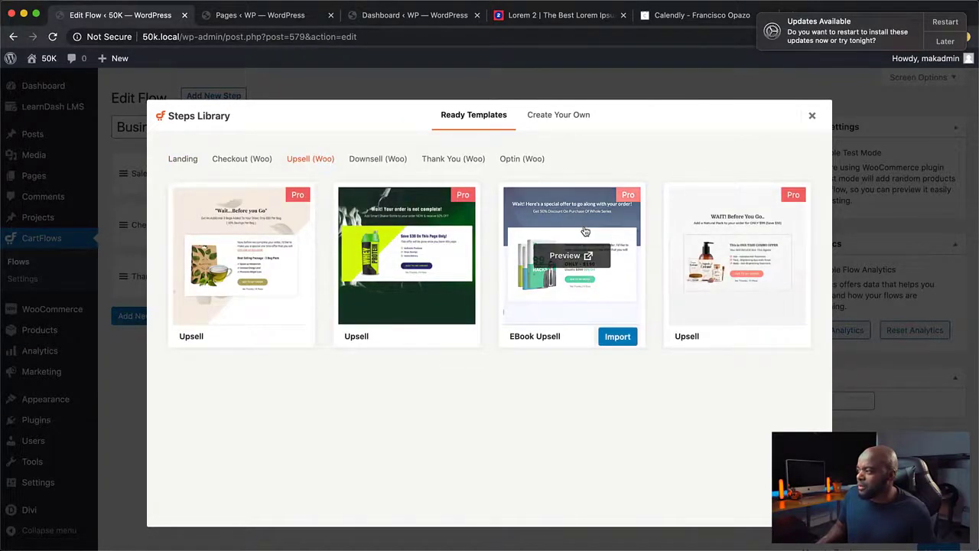
click(614, 336)
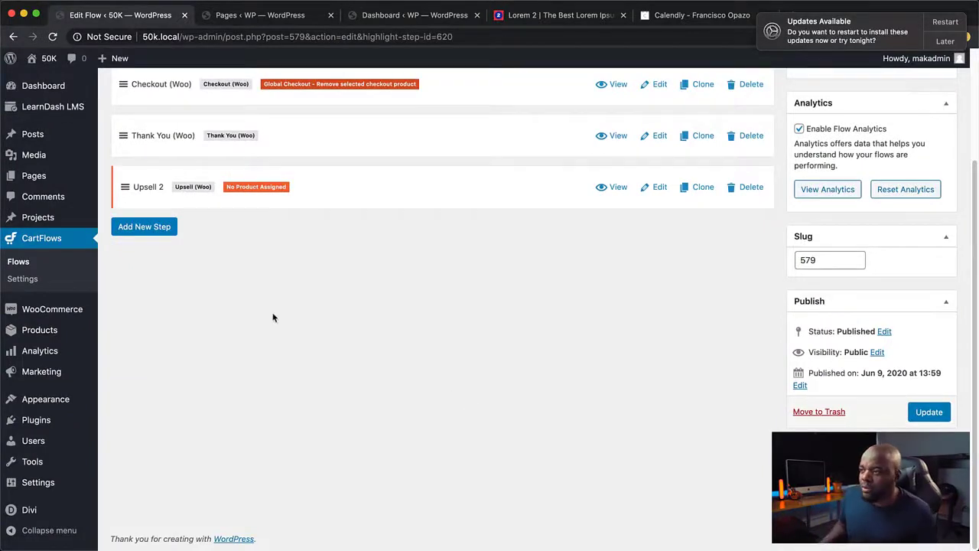
Move the upsell step between the Checkout (Woo) and Thank You (Woo) steps
scroll(265, 284, up, 1)
scroll(266, 288, up, 1)
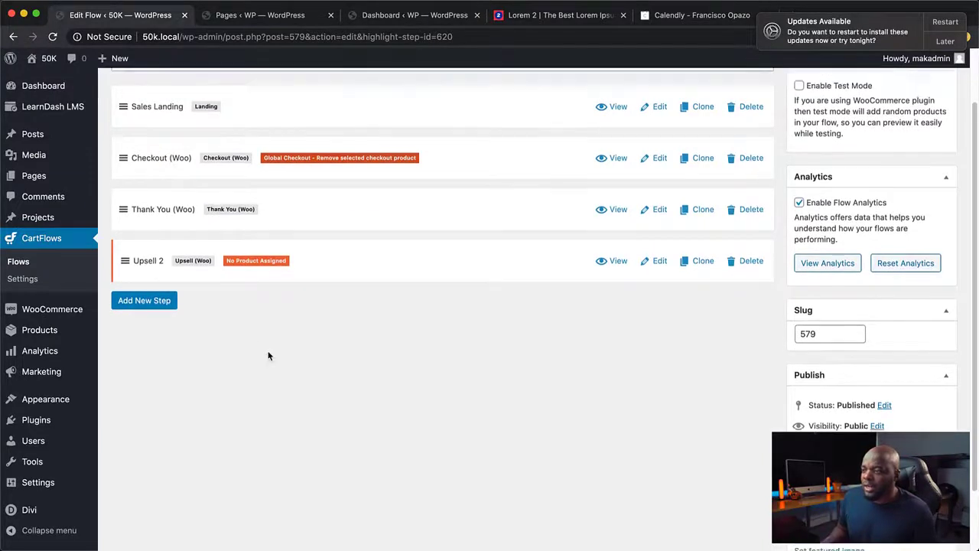
scroll(268, 354, up, 1)
drag(146, 299, 143, 239)
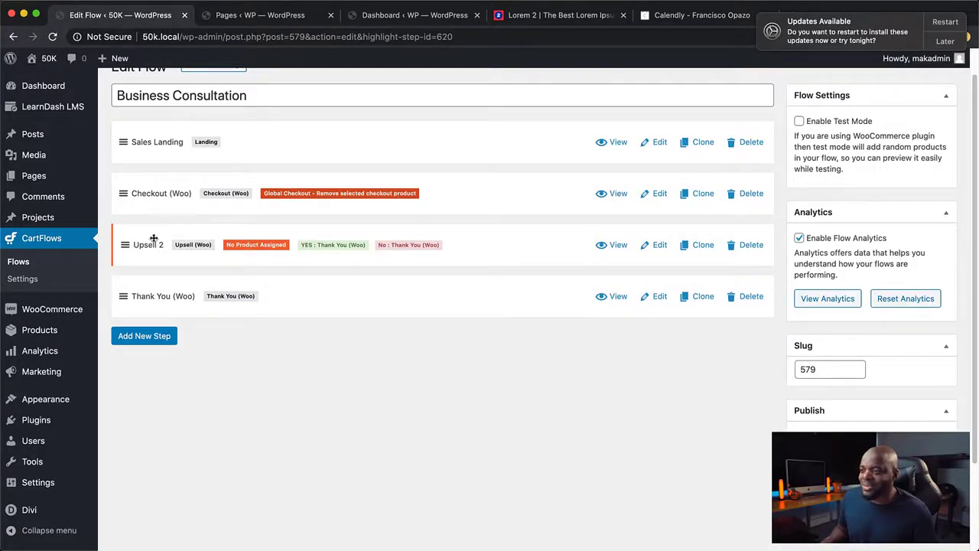
Examine the product selection, quantity and discount settings in the upsell step's offer page settings
click(660, 245)
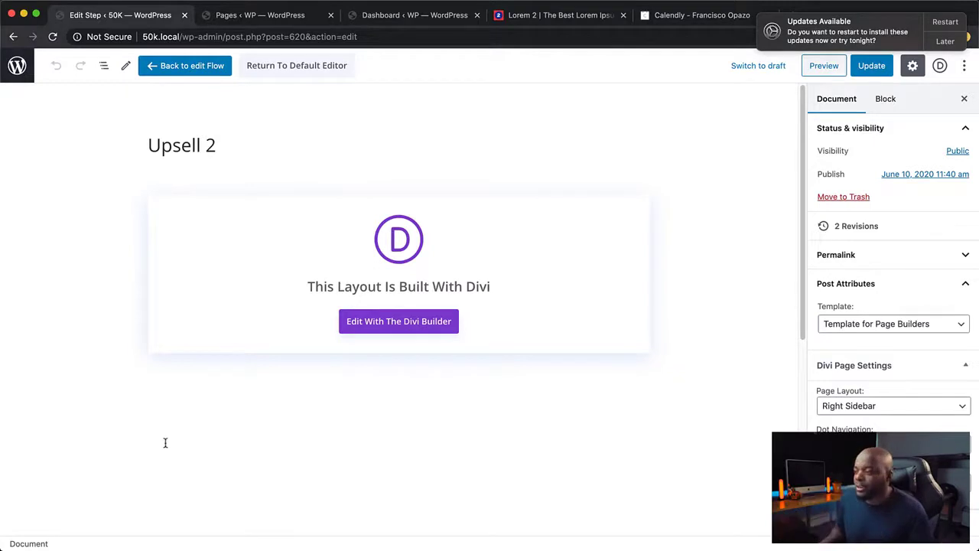
scroll(164, 441, down, 7)
scroll(168, 428, down, 2)
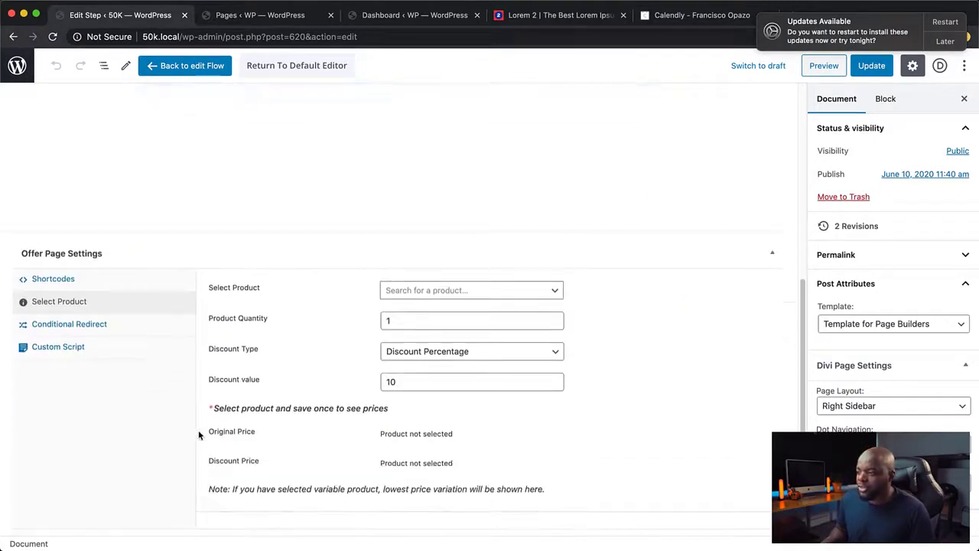
click(438, 292)
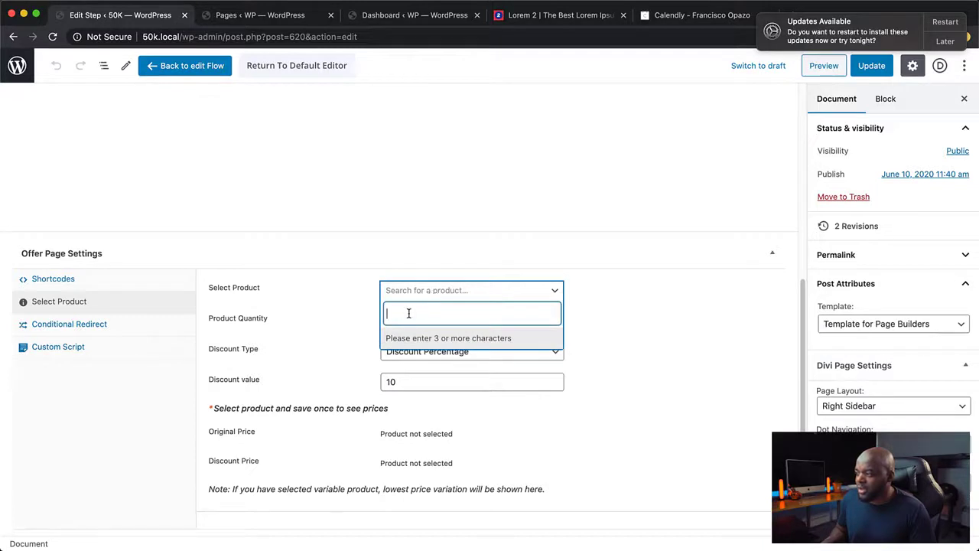
click(591, 295)
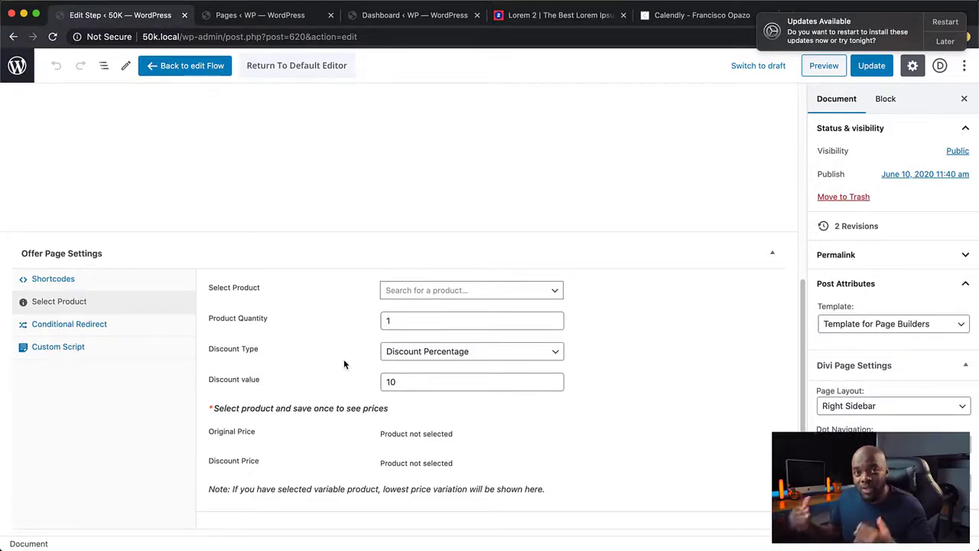
Check the upsell's redirect options for accepted and declined offers, then update the step and return to the flow
click(66, 324)
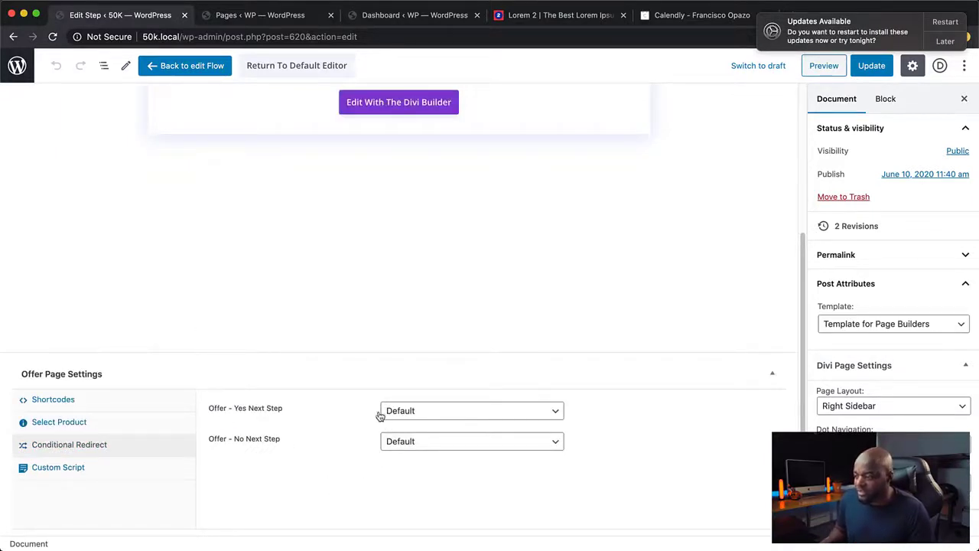
click(452, 415)
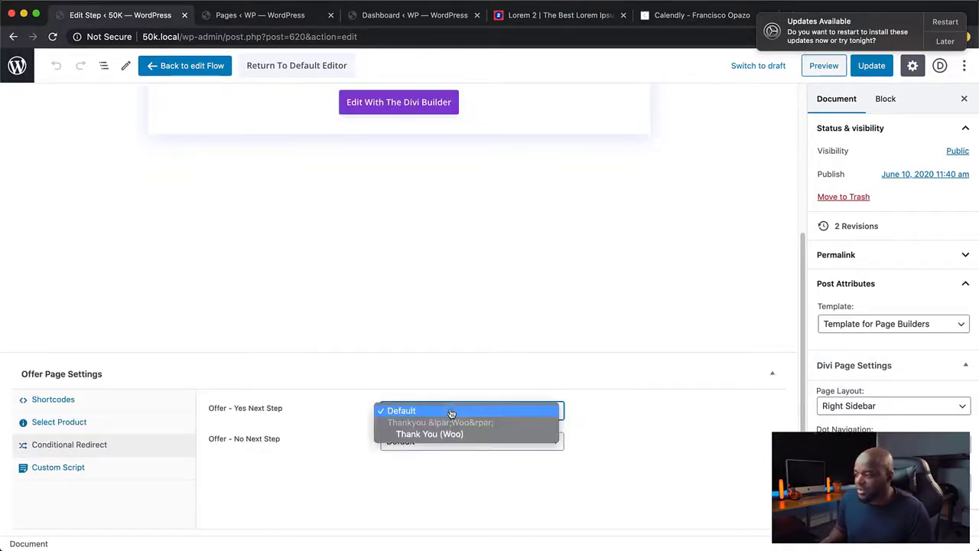
click(313, 487)
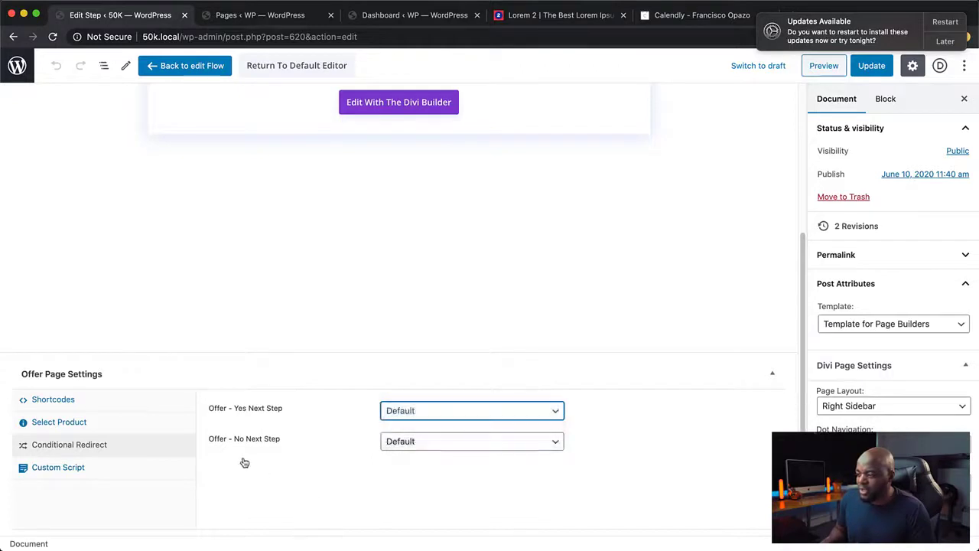
click(448, 448)
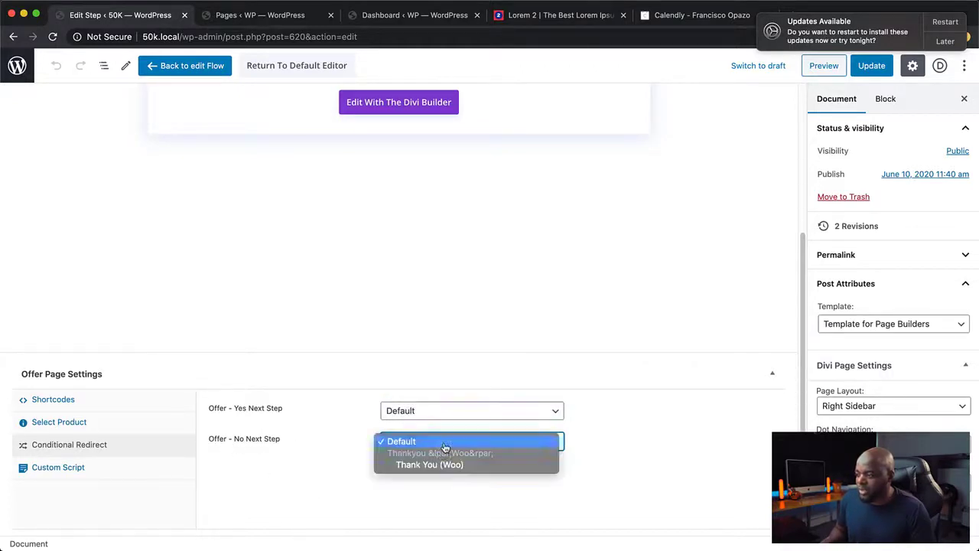
click(667, 420)
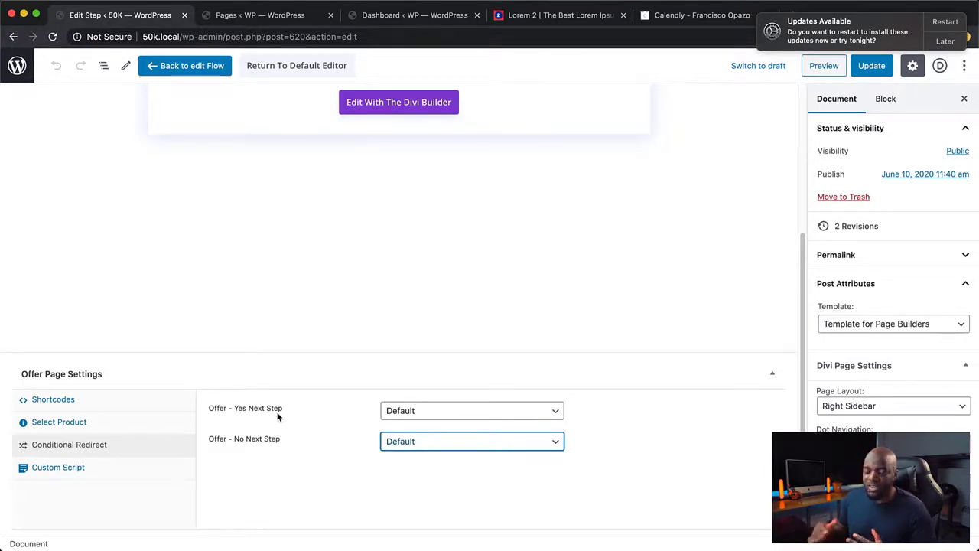
click(862, 68)
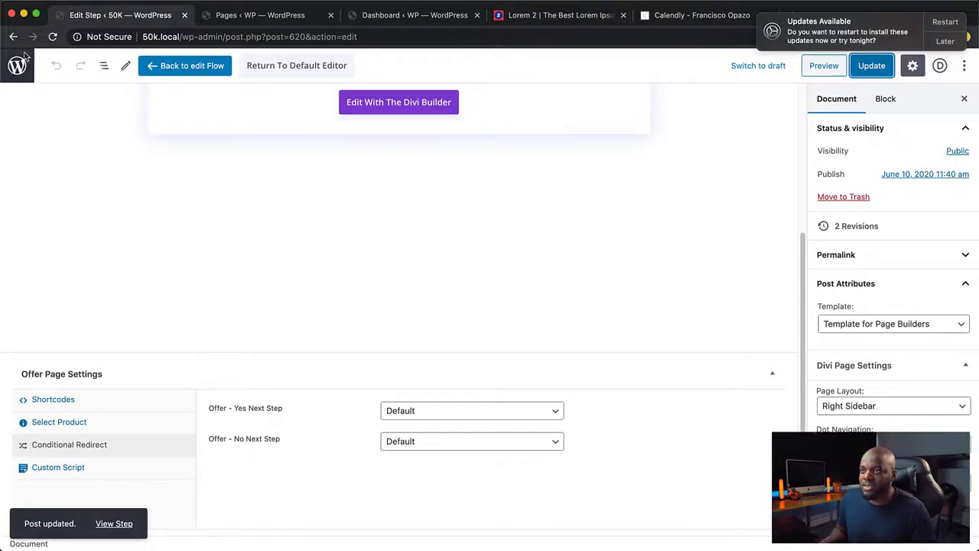
click(187, 66)
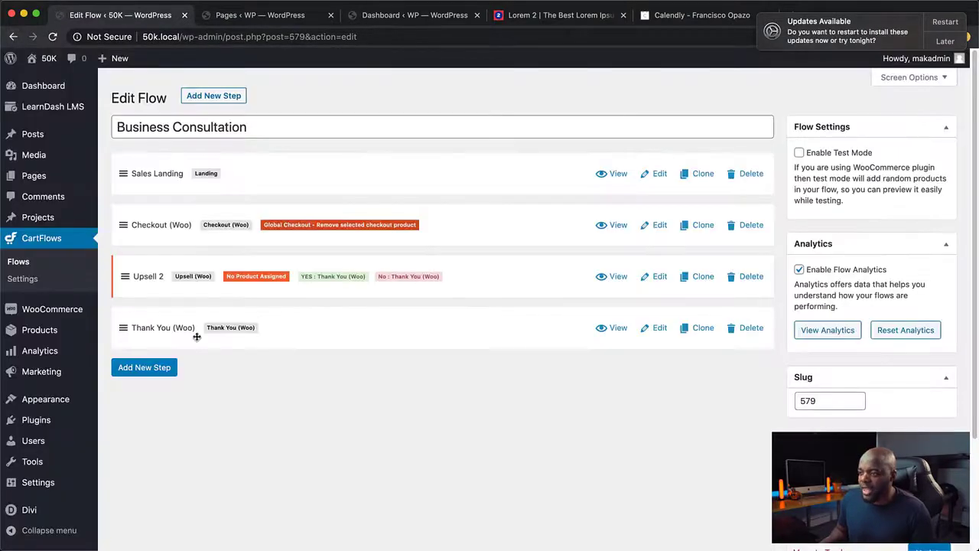
Import the first ready-made Downsell (Woo) template as a new step of the Business Consultation flow
click(150, 372)
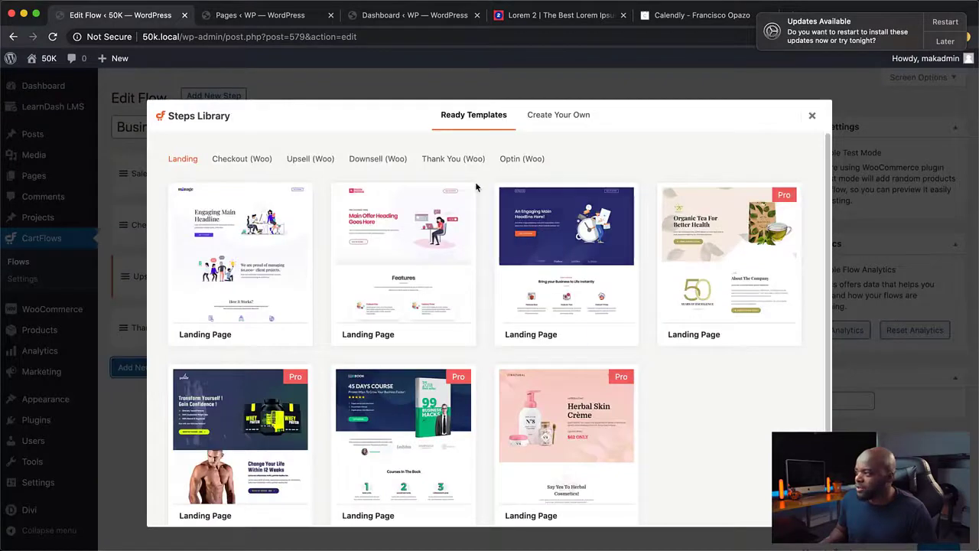
click(389, 162)
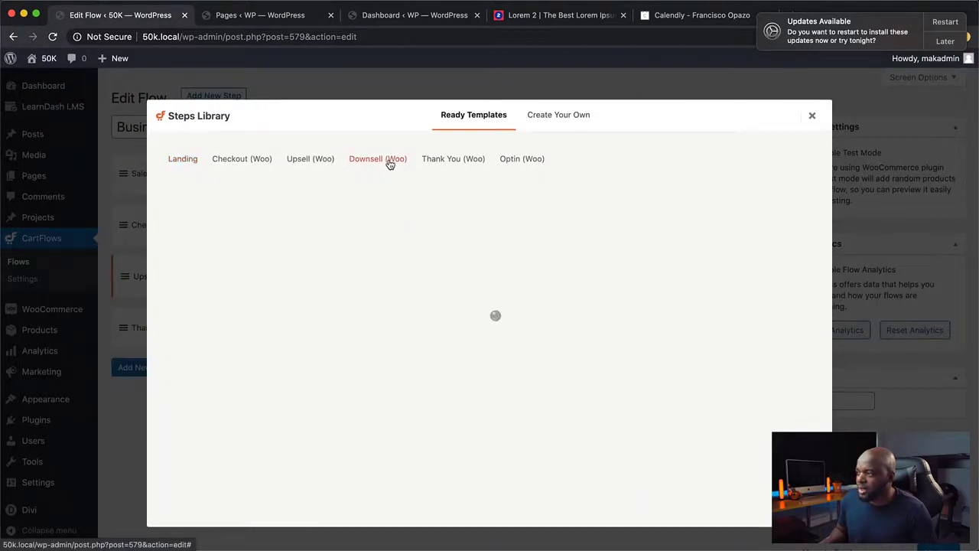
click(286, 337)
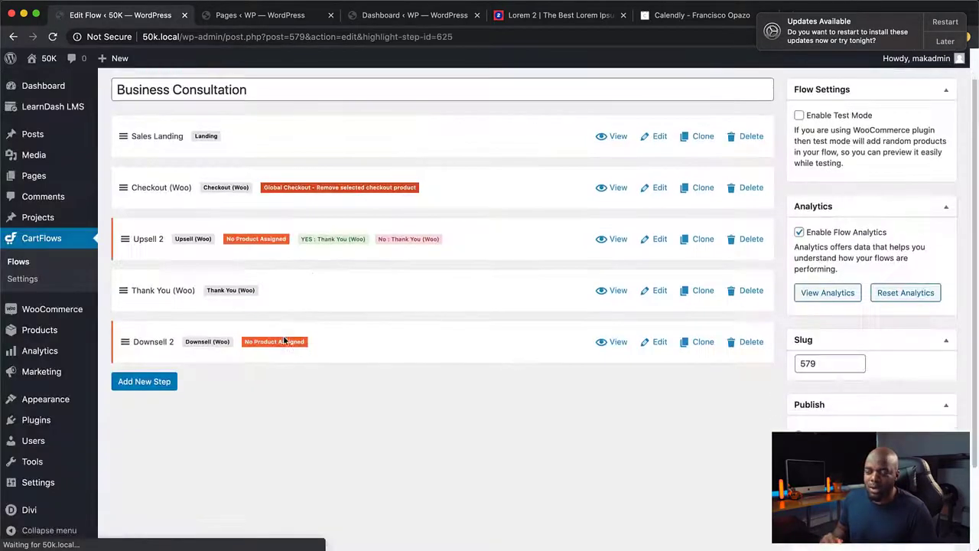
Move the downsell step between the upsell and Thank You (Woo) steps and update the flow
scroll(374, 394, up, 3)
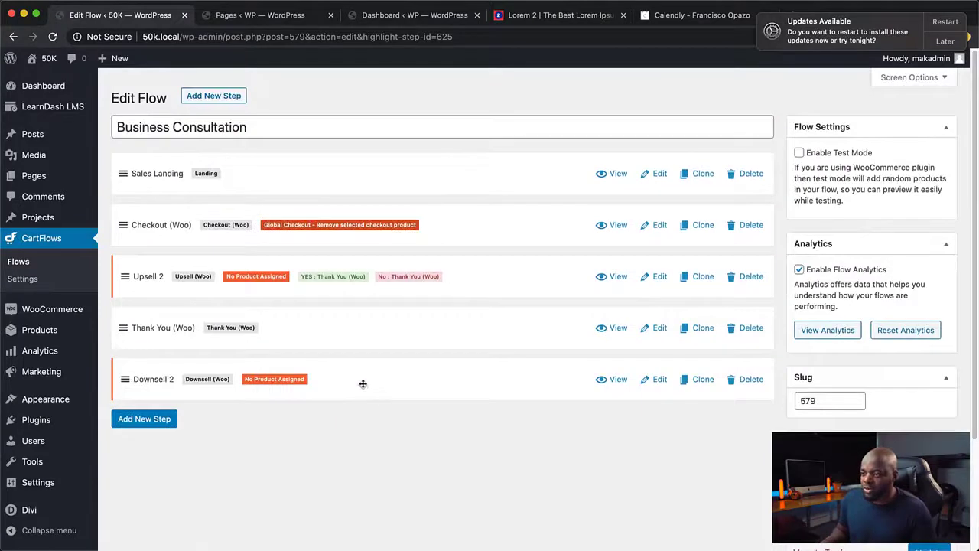
drag(364, 390, 368, 328)
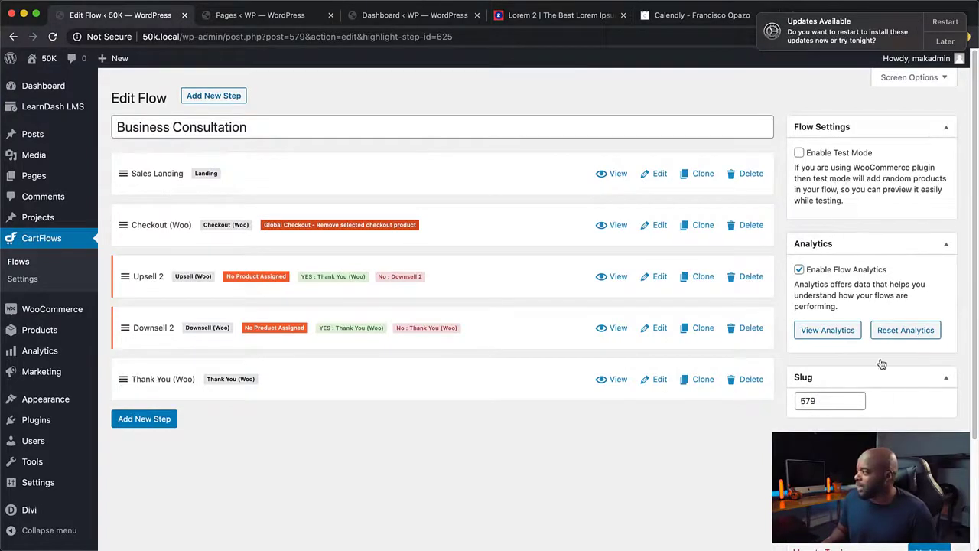
scroll(897, 418, down, 1)
scroll(897, 418, down, 3)
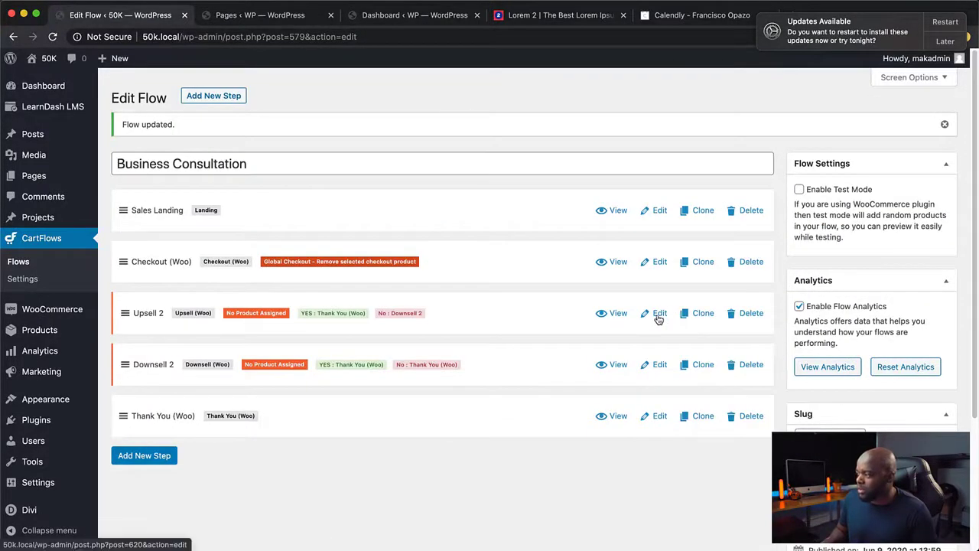
Redirect accepted Upsell 2 offers to Thank You (Woo) and declined ones to Downsell 2, and update the step
click(659, 315)
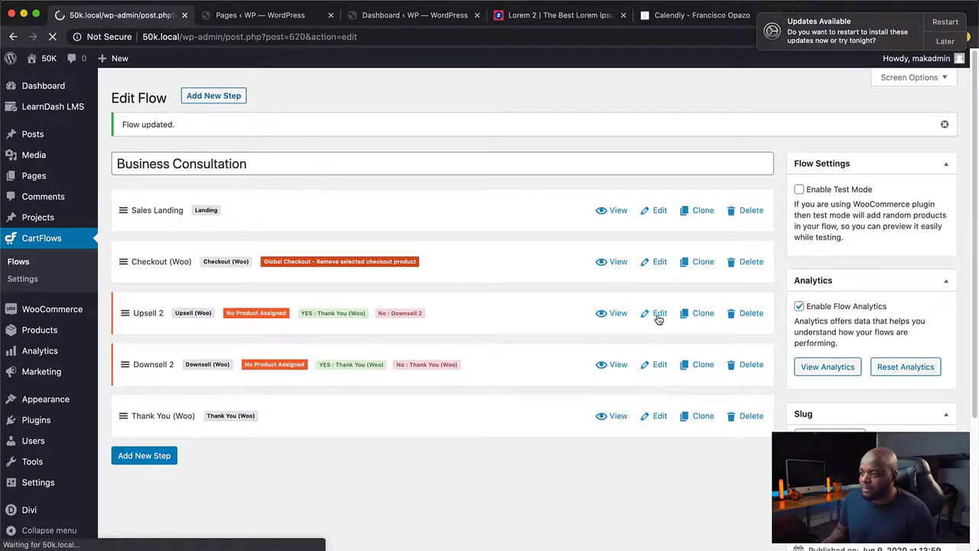
scroll(423, 428, down, 5)
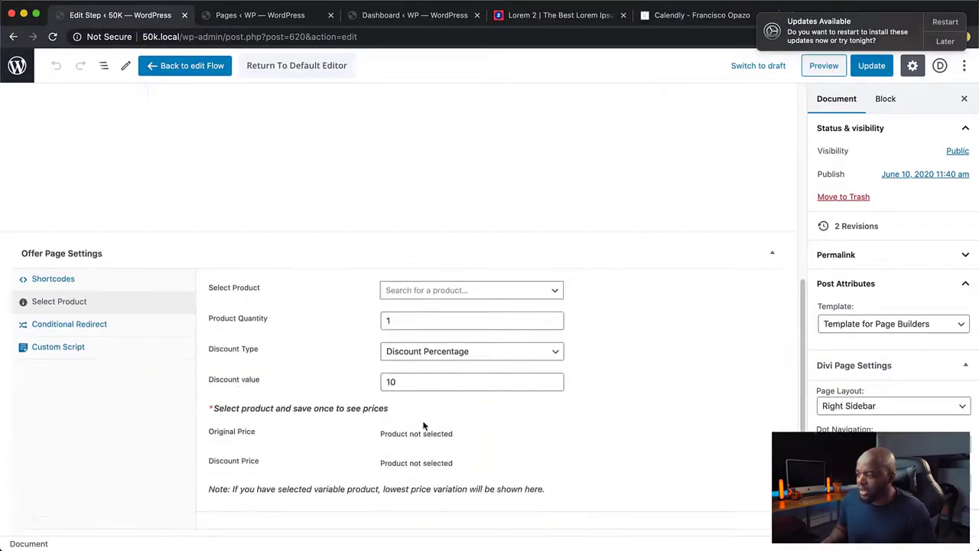
click(99, 325)
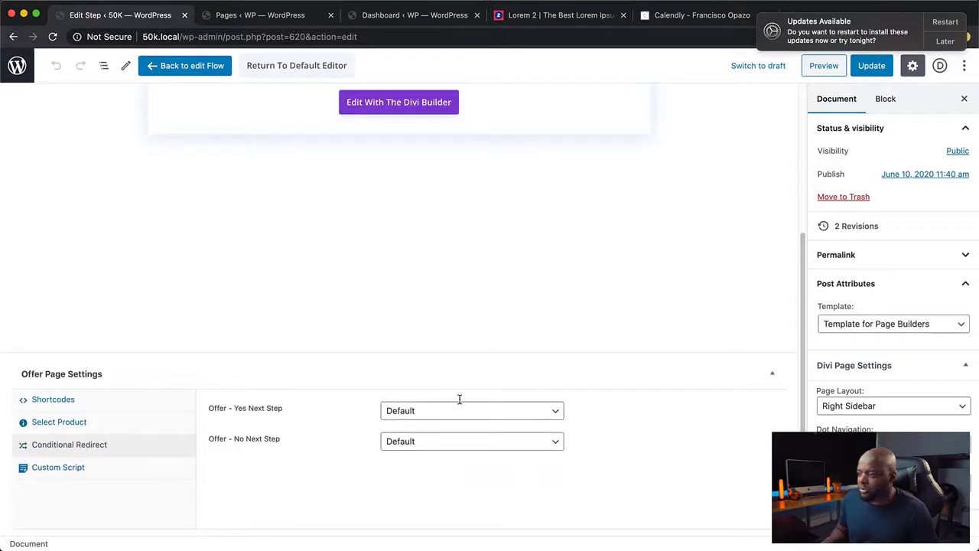
click(419, 411)
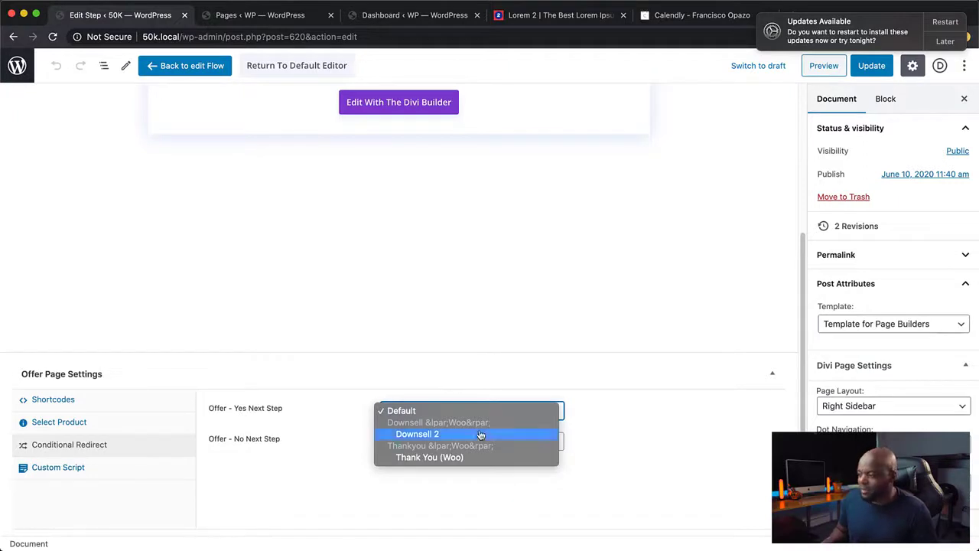
click(431, 458)
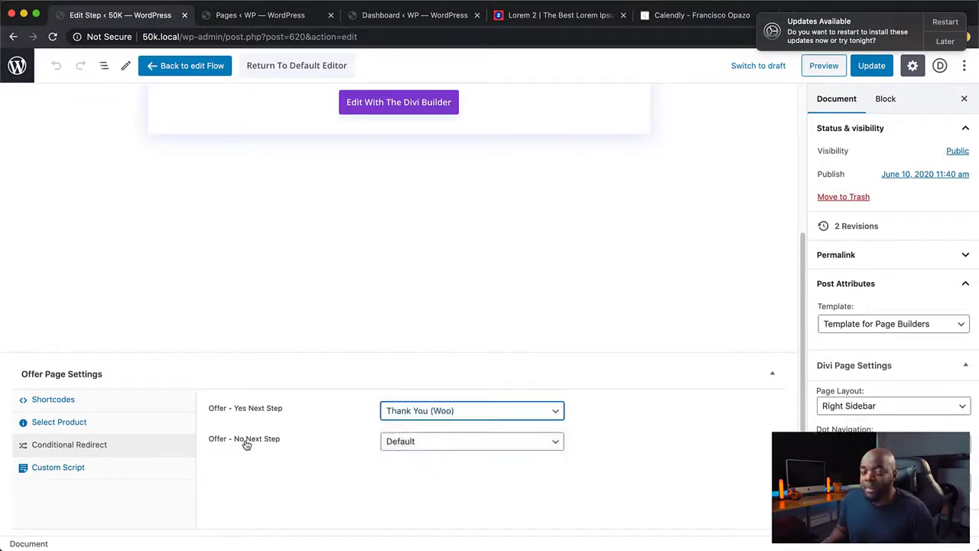
click(396, 444)
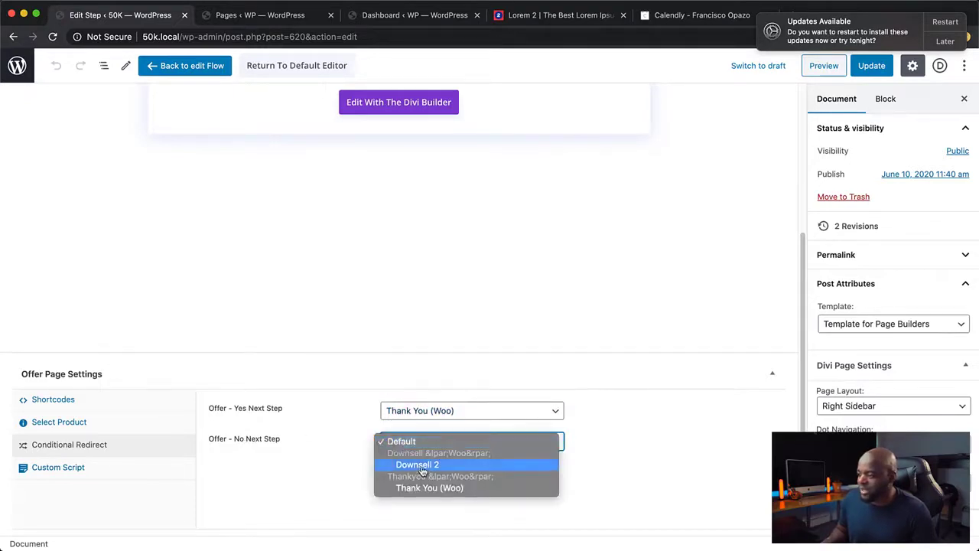
click(421, 468)
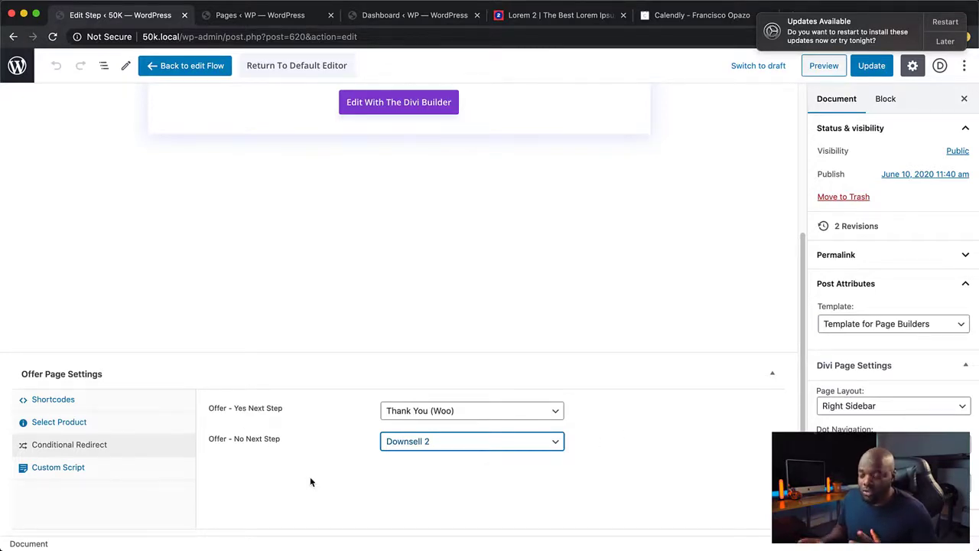
click(870, 66)
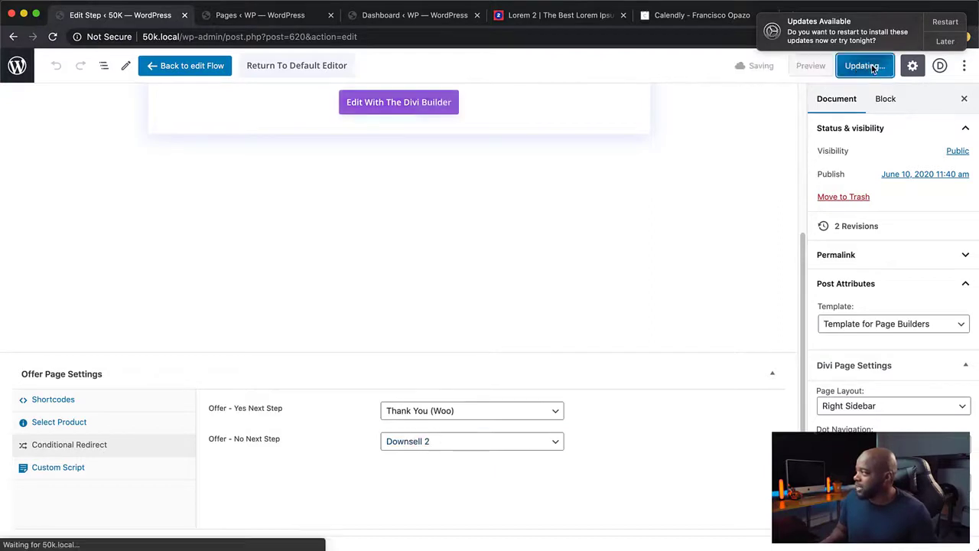
Open the flow's Downsell 2 step and redirect both accepted and declined offers to Thank You (Woo)
click(183, 68)
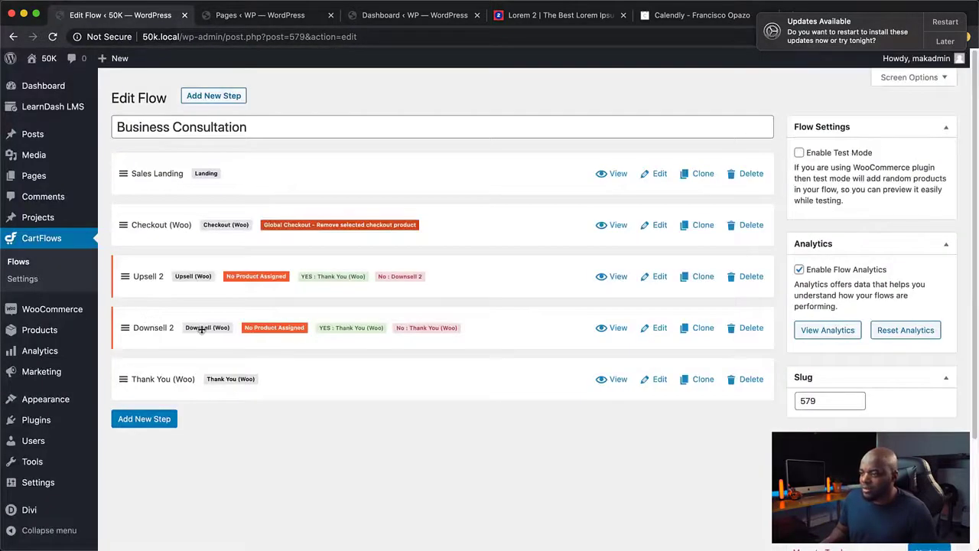
click(656, 329)
scroll(530, 359, down, 5)
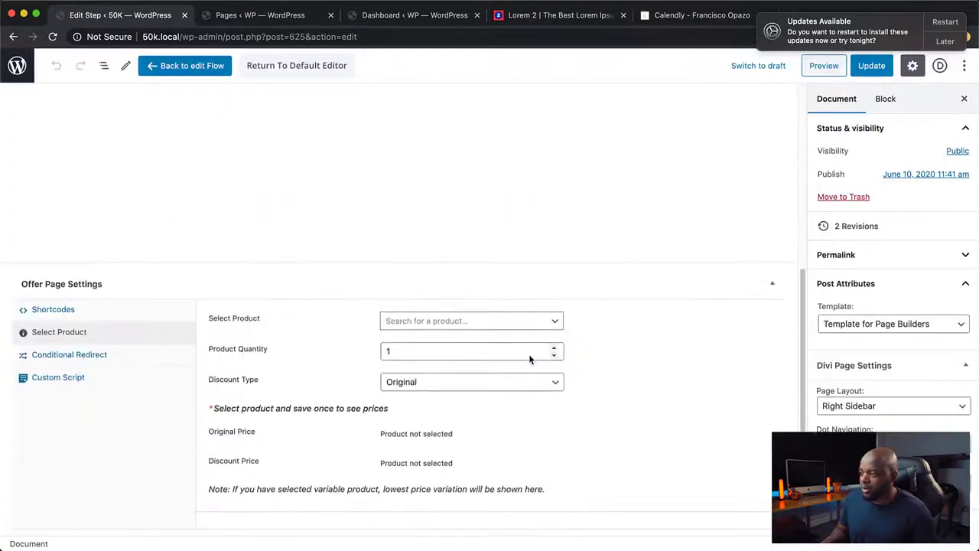
click(84, 355)
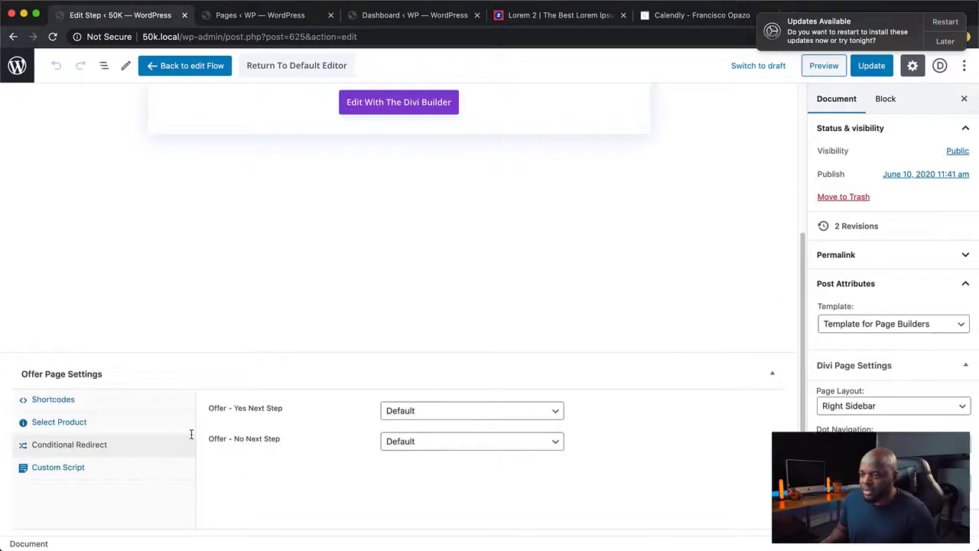
click(466, 414)
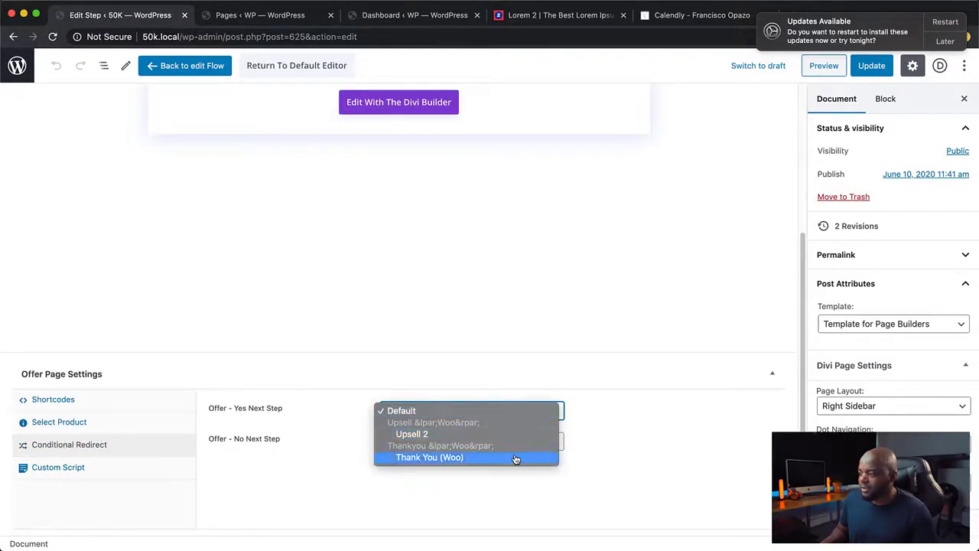
click(516, 457)
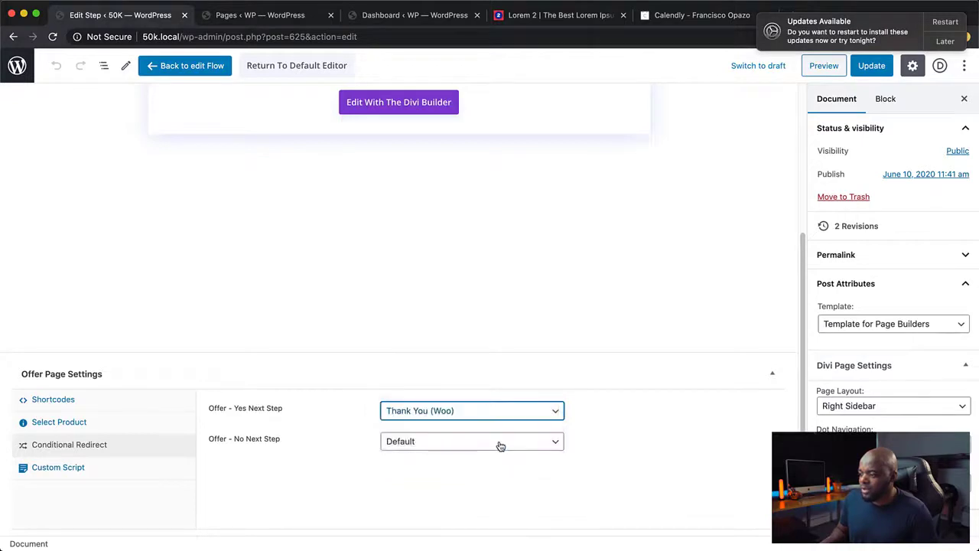
click(499, 442)
click(503, 488)
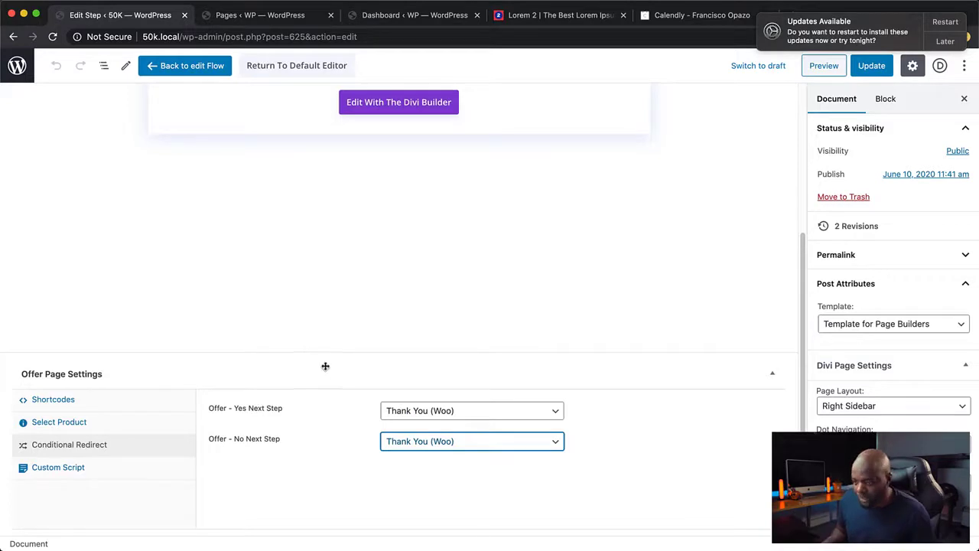
Review the Downsell 2 offer links and shortcodes, and select the product title shortcode
click(79, 400)
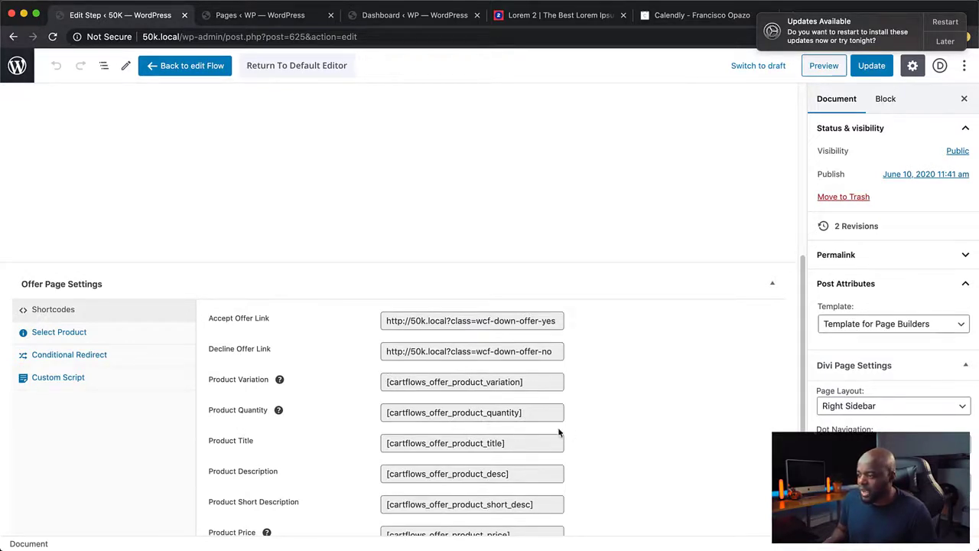
click(516, 445)
drag(512, 442, 456, 440)
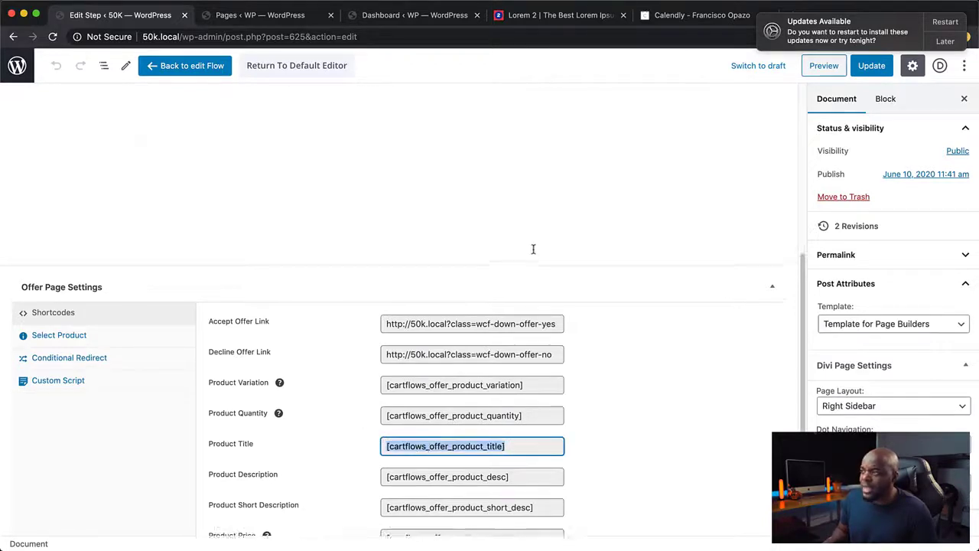
scroll(533, 247, up, 5)
scroll(508, 275, down, 6)
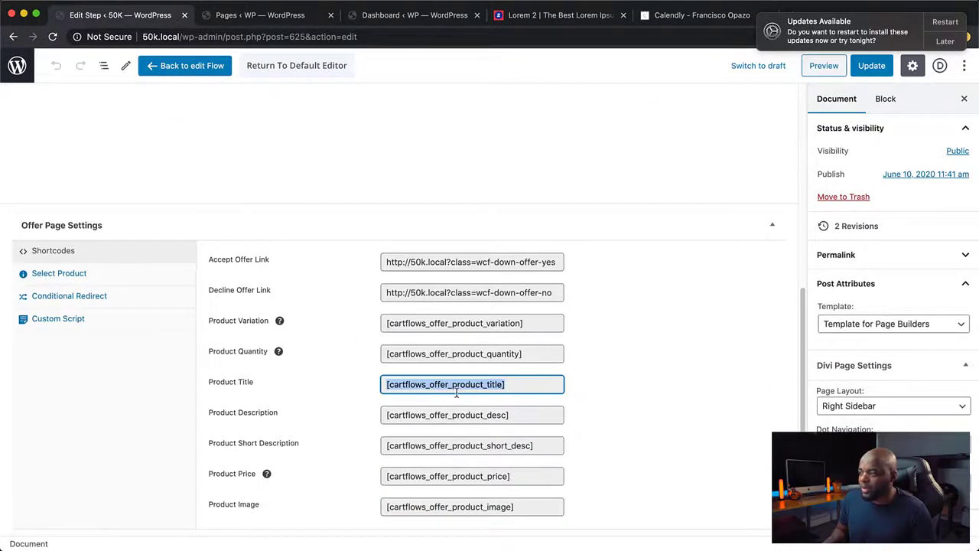
scroll(456, 388, up, 1)
scroll(467, 395, up, 7)
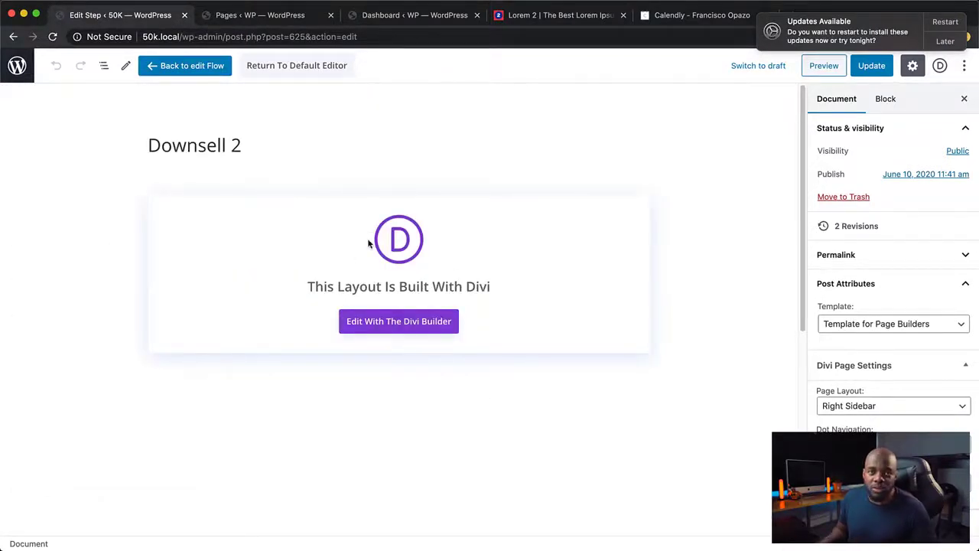
scroll(387, 361, down, 7)
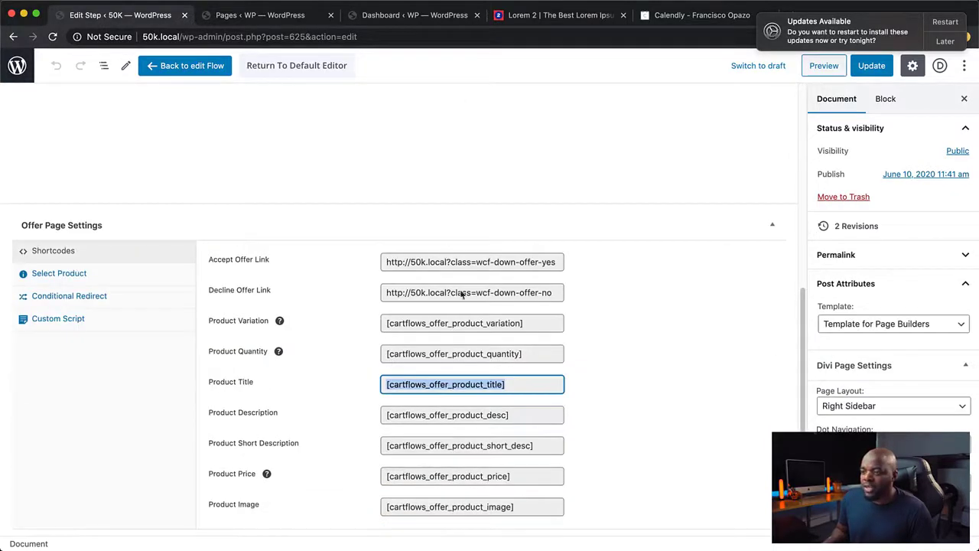
Check the custom script setting of the Downsell 2 step
click(59, 320)
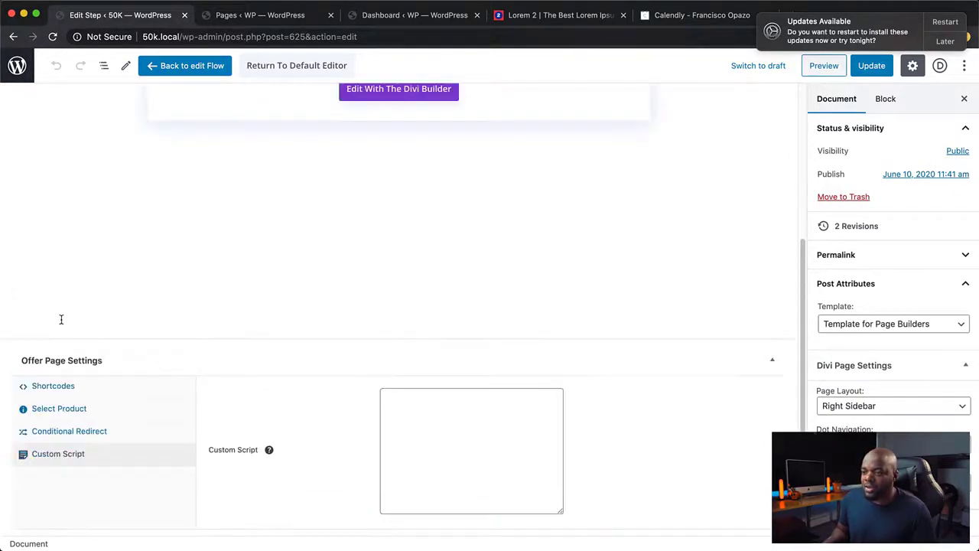
click(414, 408)
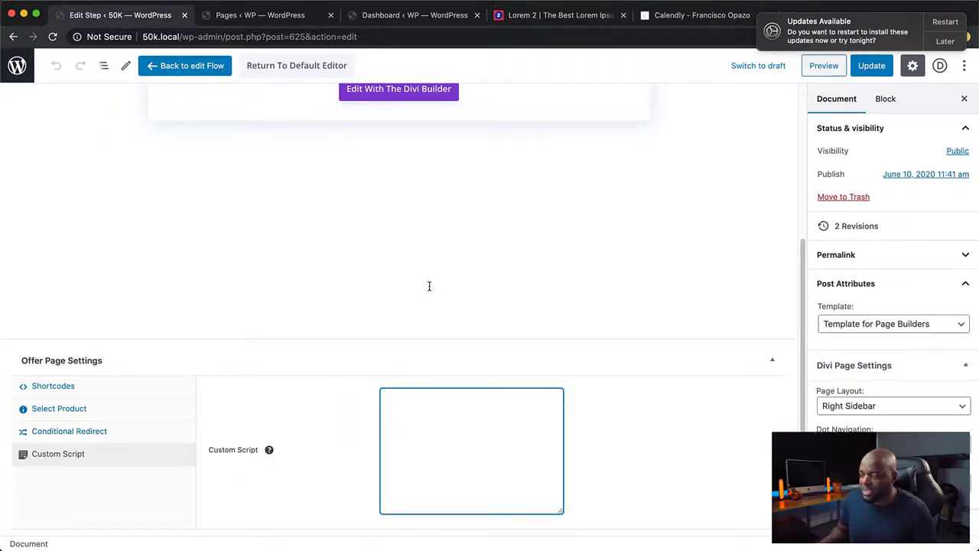
scroll(490, 341, up, 5)
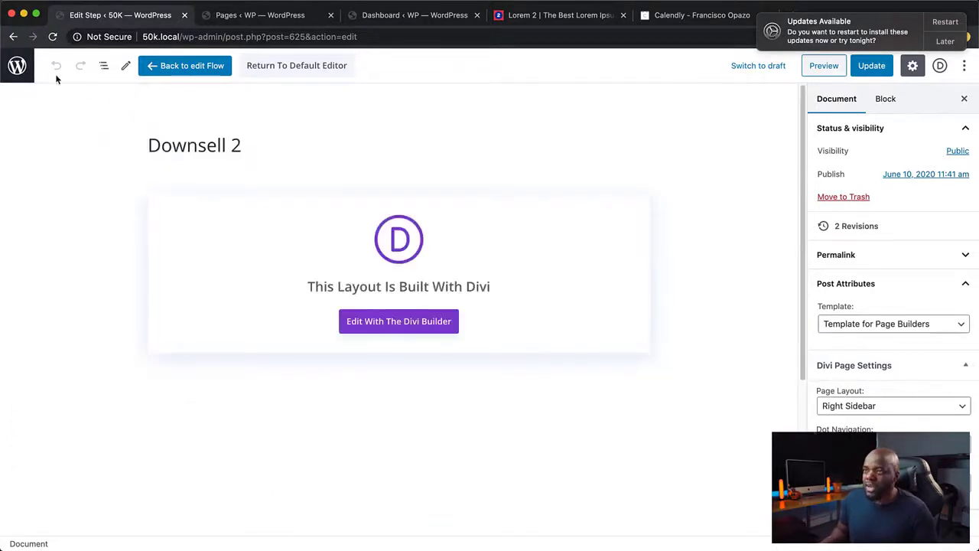
Reopen the Business Consultation flow from the flows list and view its analytics report for the last month and for today
click(20, 71)
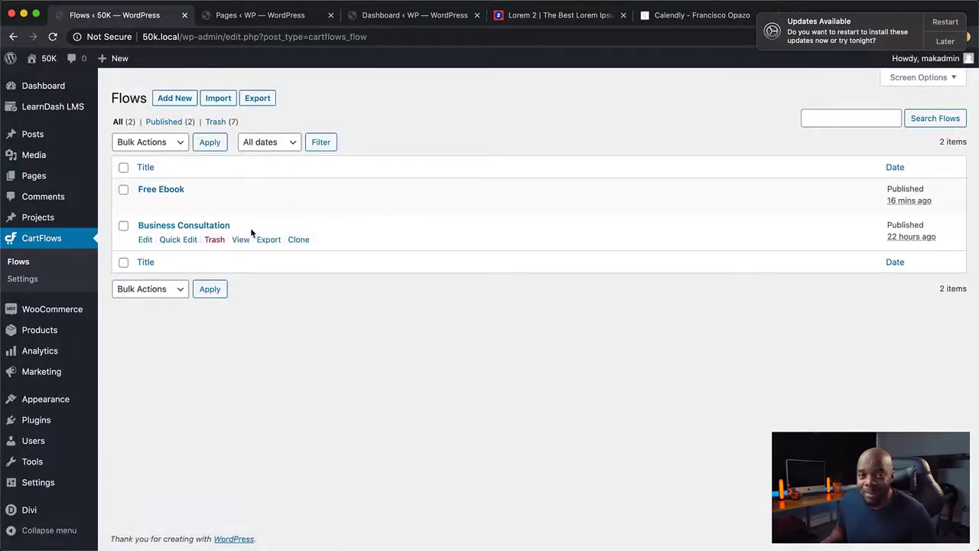
click(179, 229)
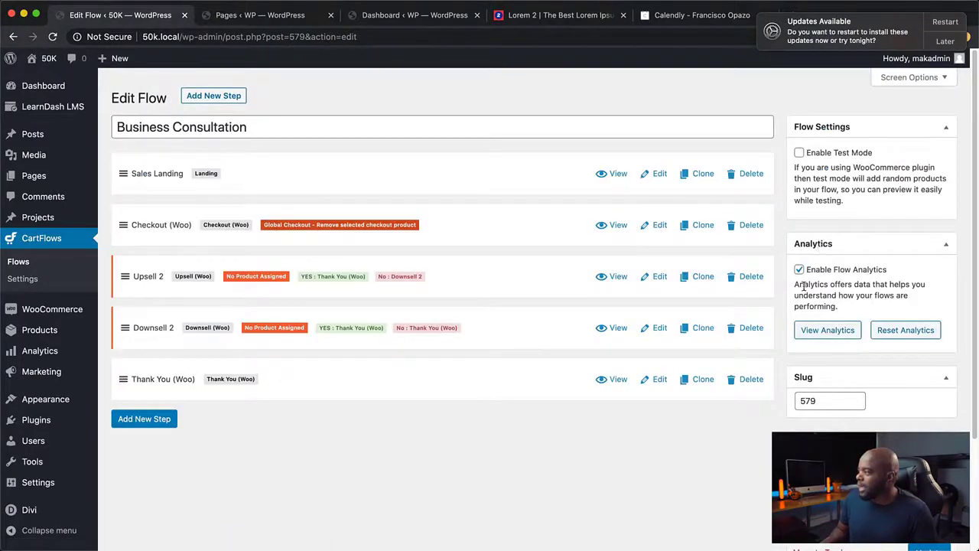
click(828, 330)
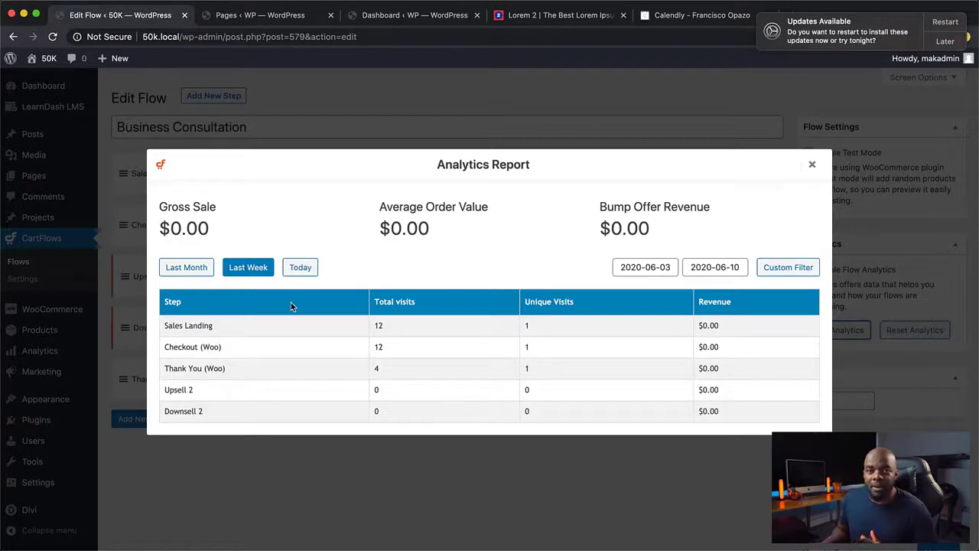
click(201, 267)
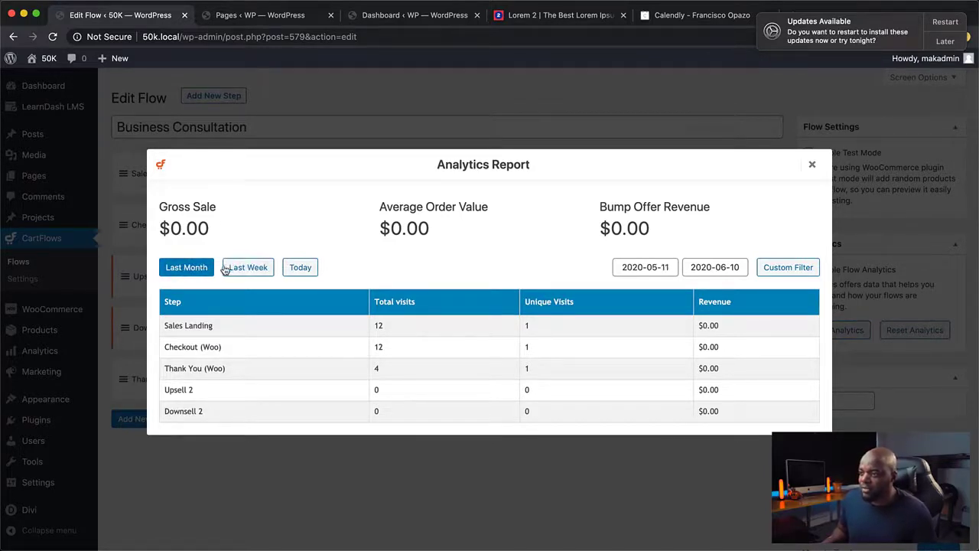
click(304, 267)
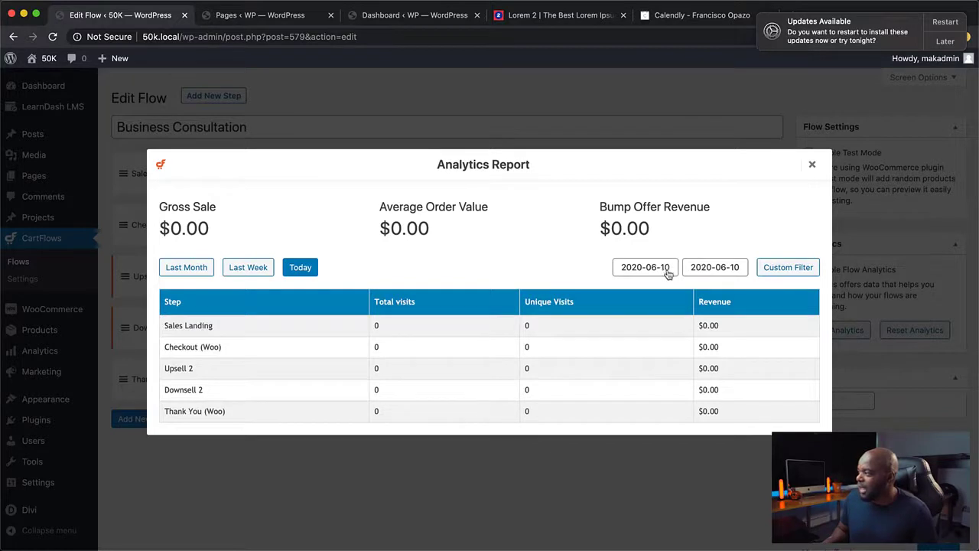
Browse the analytics report's start date calendar back to March 2020 without choosing a date, and close the report
click(641, 267)
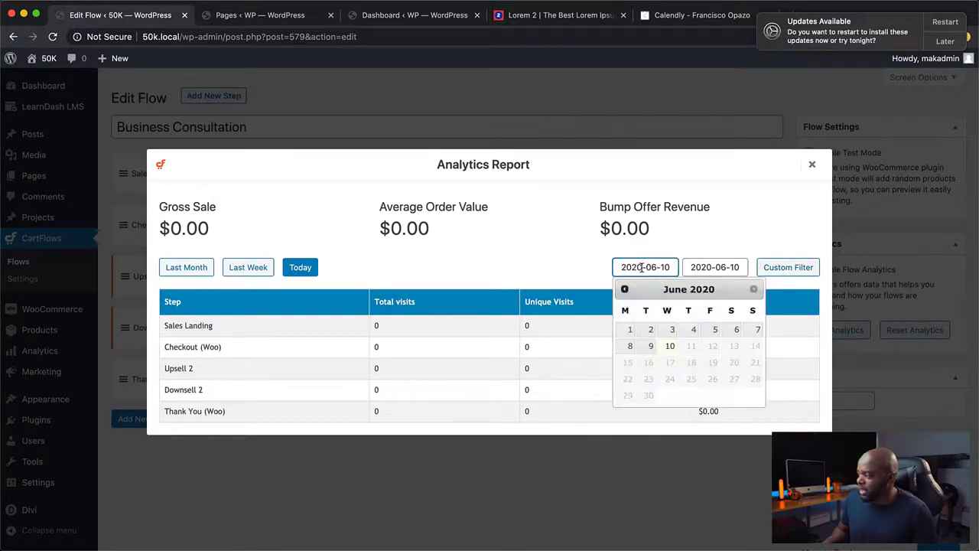
click(624, 290)
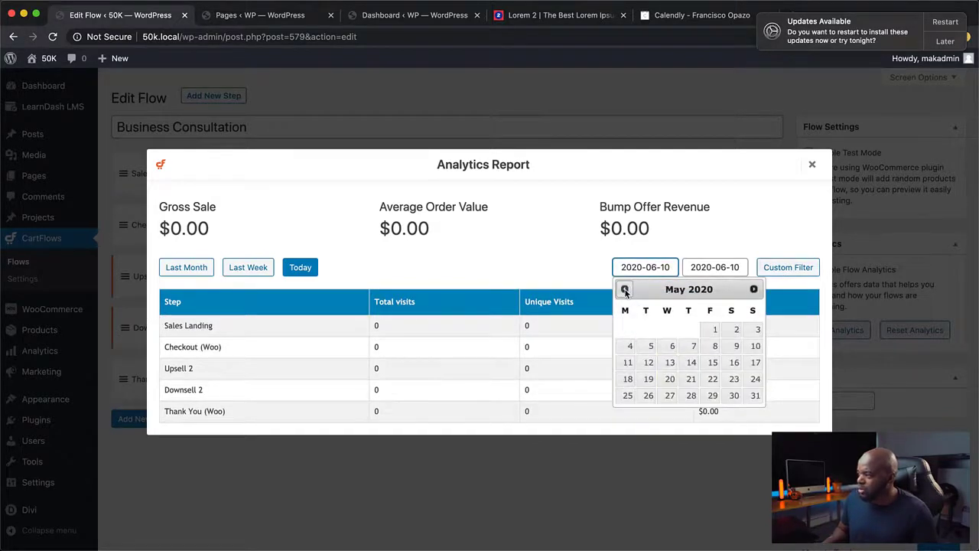
click(625, 290)
click(624, 289)
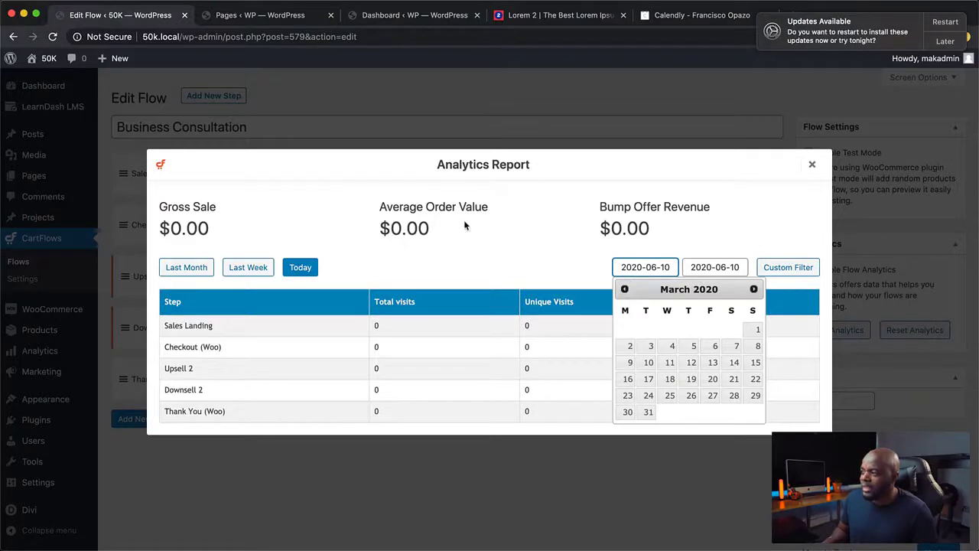
click(807, 239)
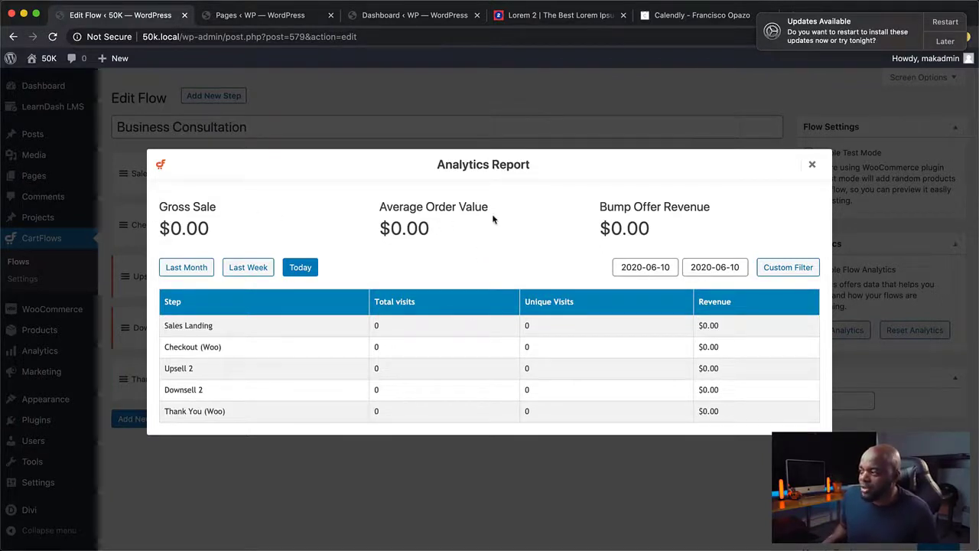
click(812, 164)
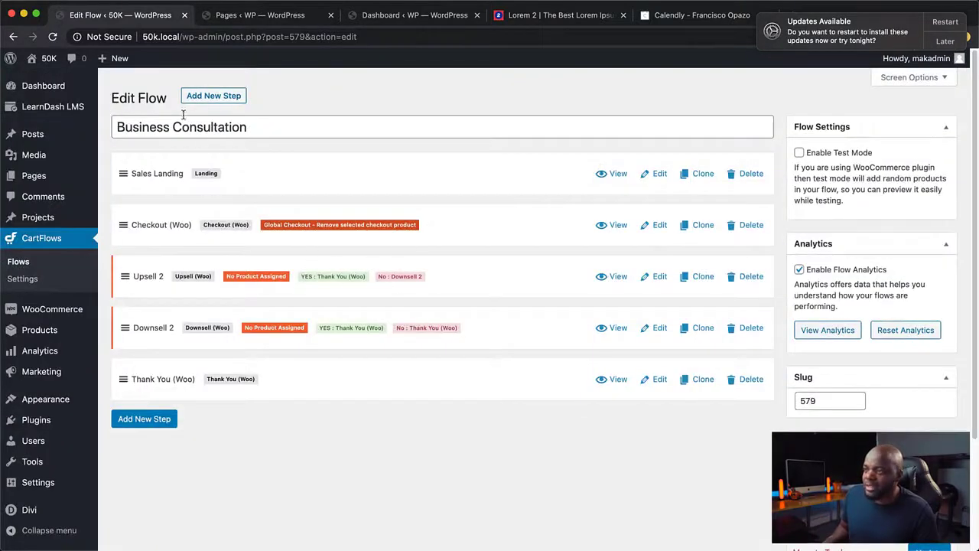
Return to the flows list, open the WooCommerce Analytics revenue report, and examine its sales summary, chart and daily revenue table
click(13, 36)
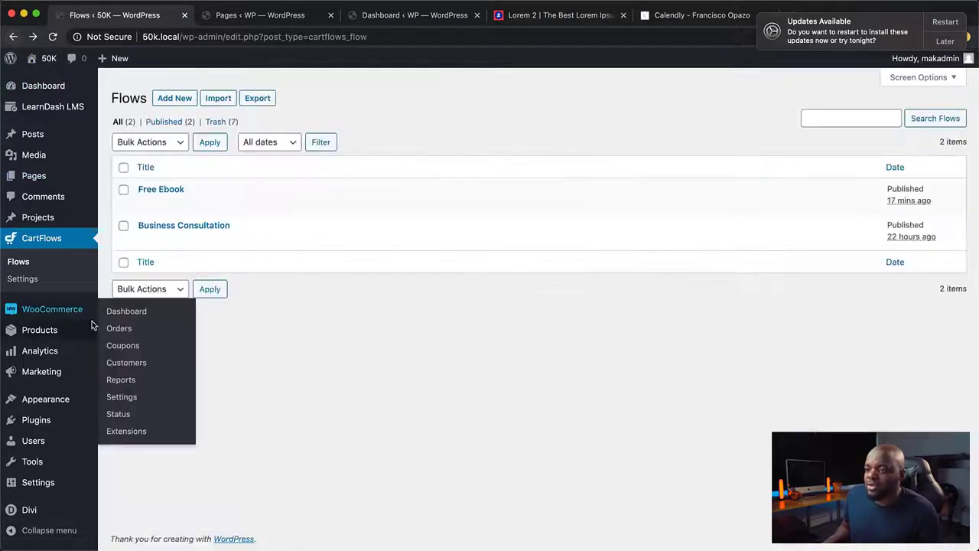
mouse_move(86, 314)
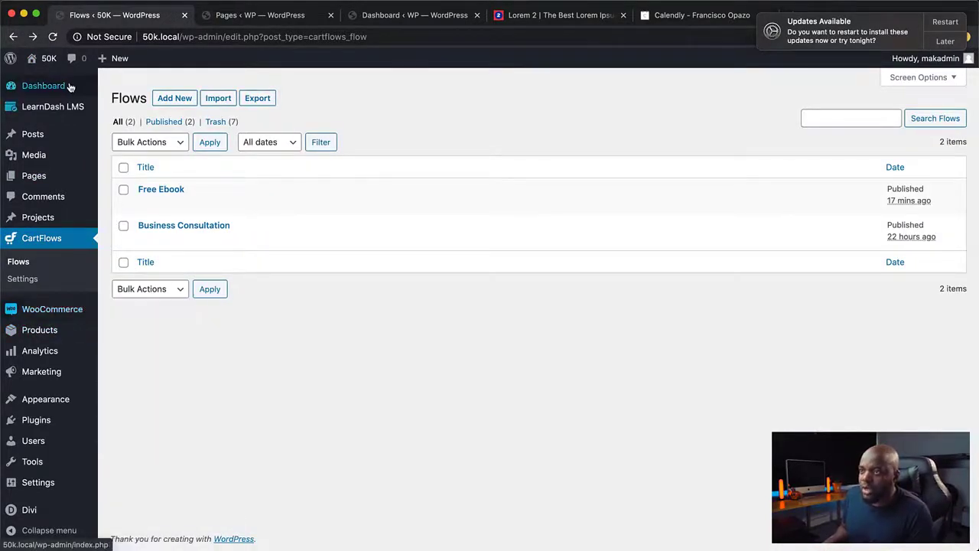
mouse_move(55, 90)
click(52, 353)
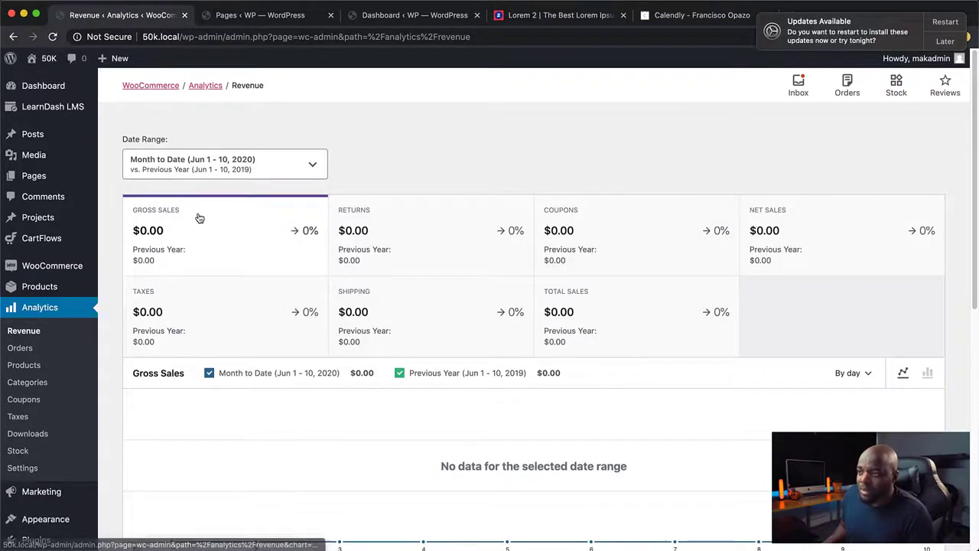
scroll(469, 453, down, 6)
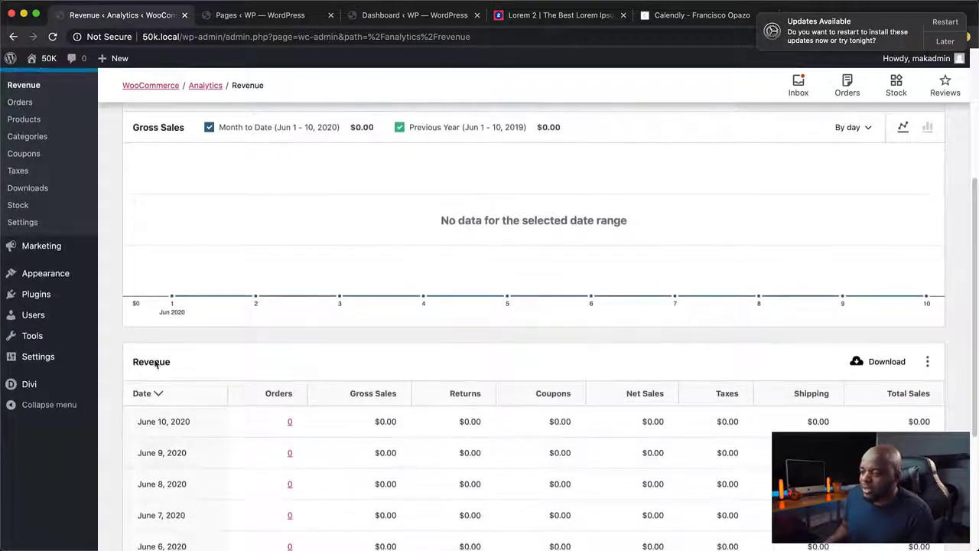
scroll(544, 375, down, 5)
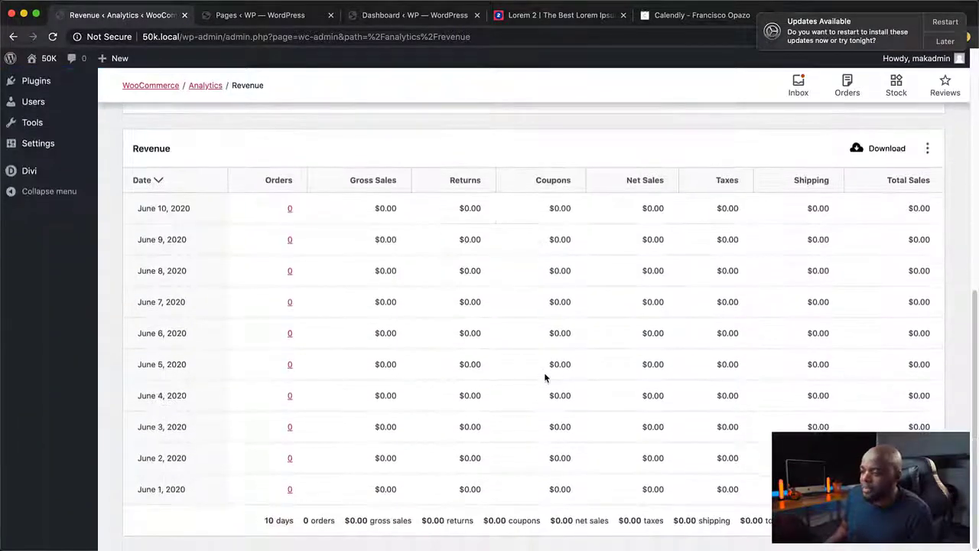
scroll(544, 375, up, 10)
scroll(544, 375, down, 1)
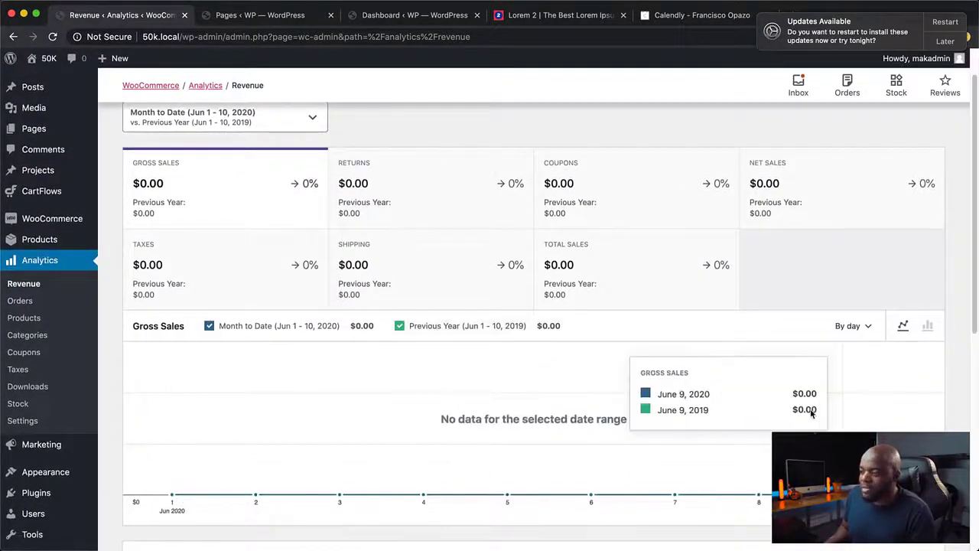
scroll(226, 341, up, 1)
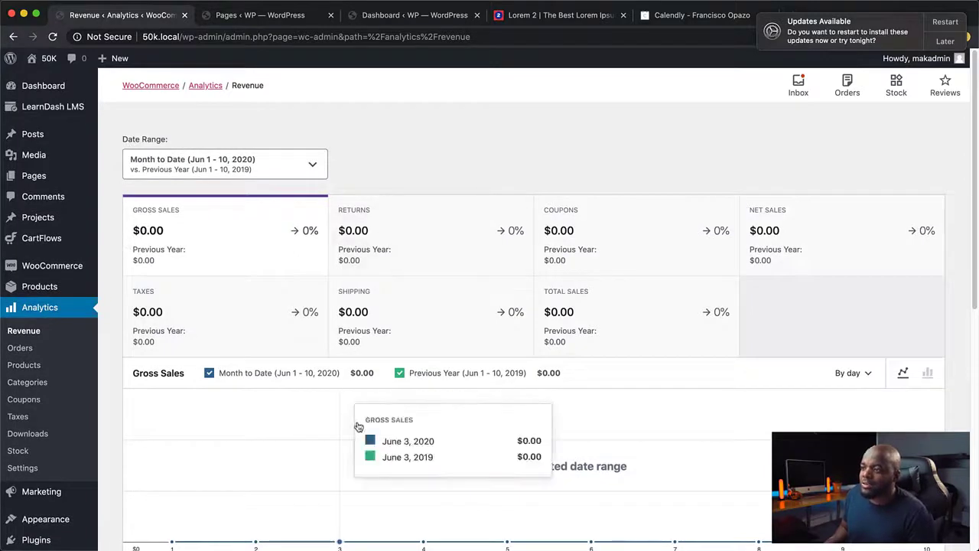